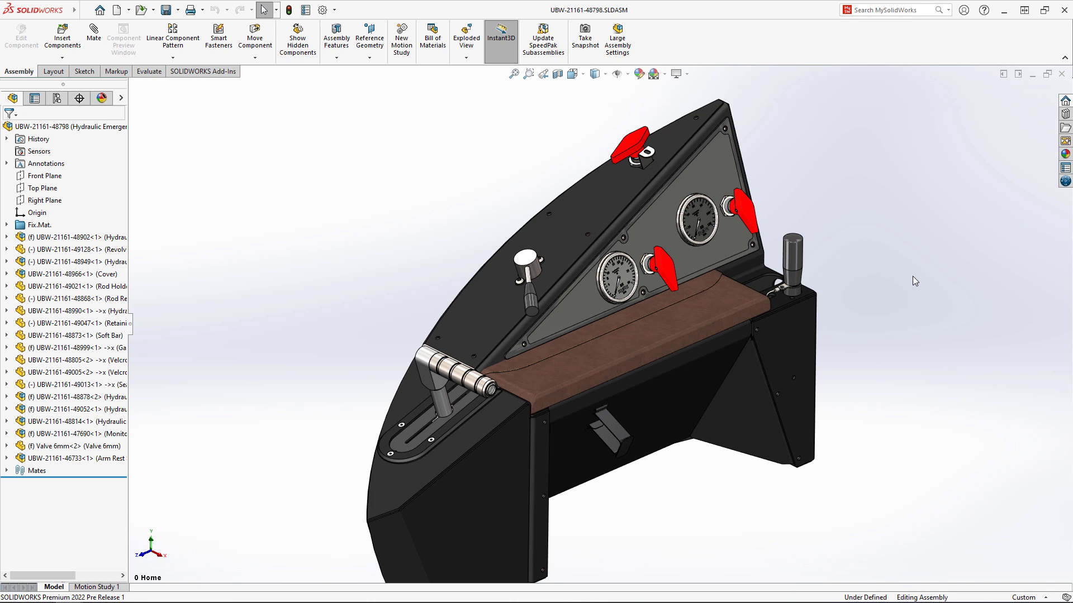
Step: Open the Valve 6mm part from the console assembly, review its three solid bodies, and pick the handle's top edge
left_click(624, 153)
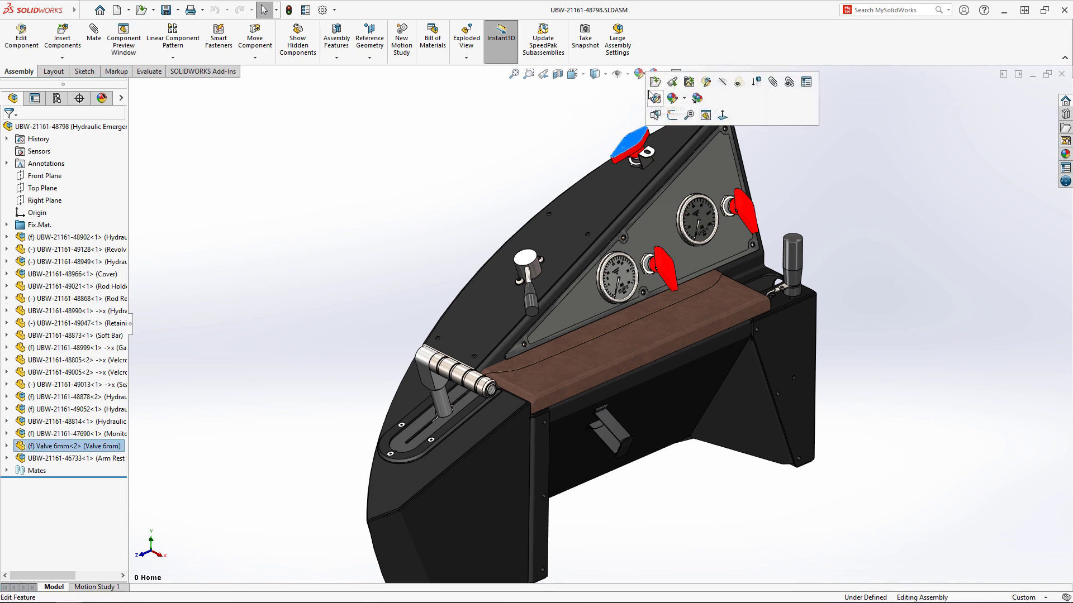
left_click(654, 98)
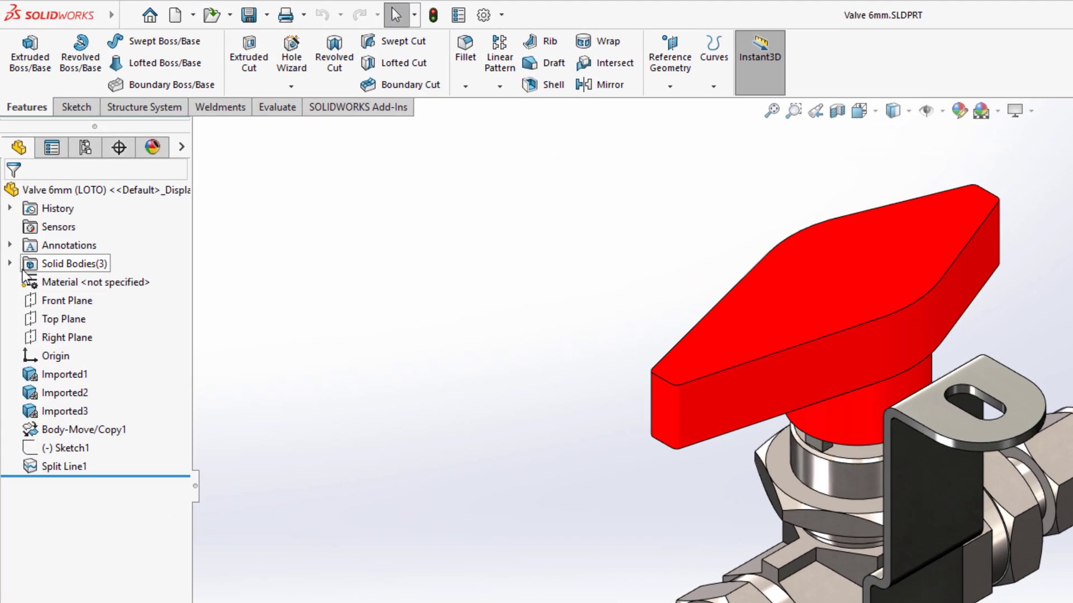
left_click(10, 263)
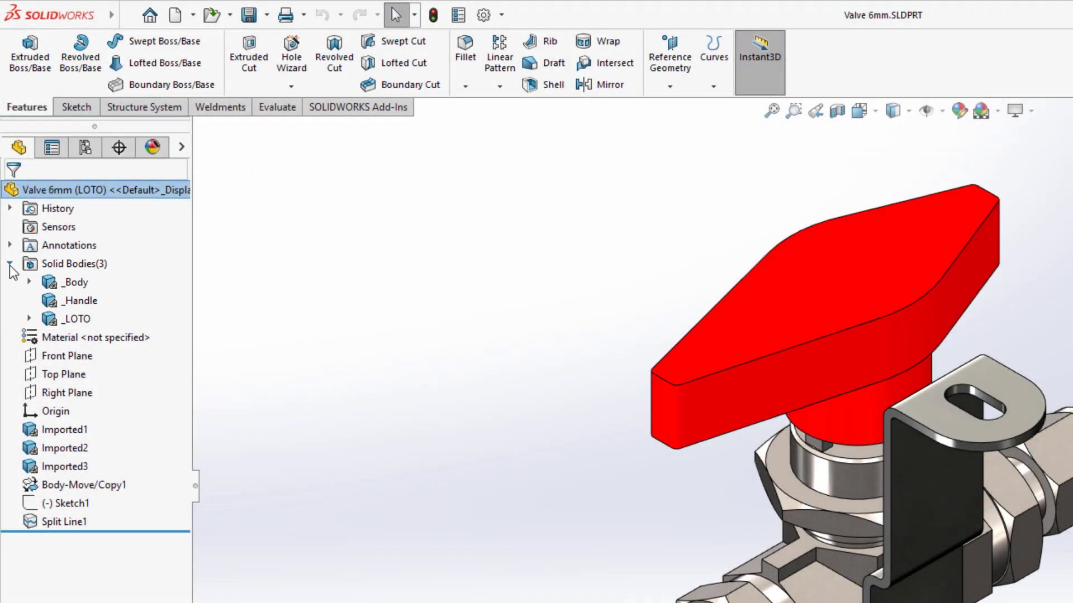
left_click(10, 264)
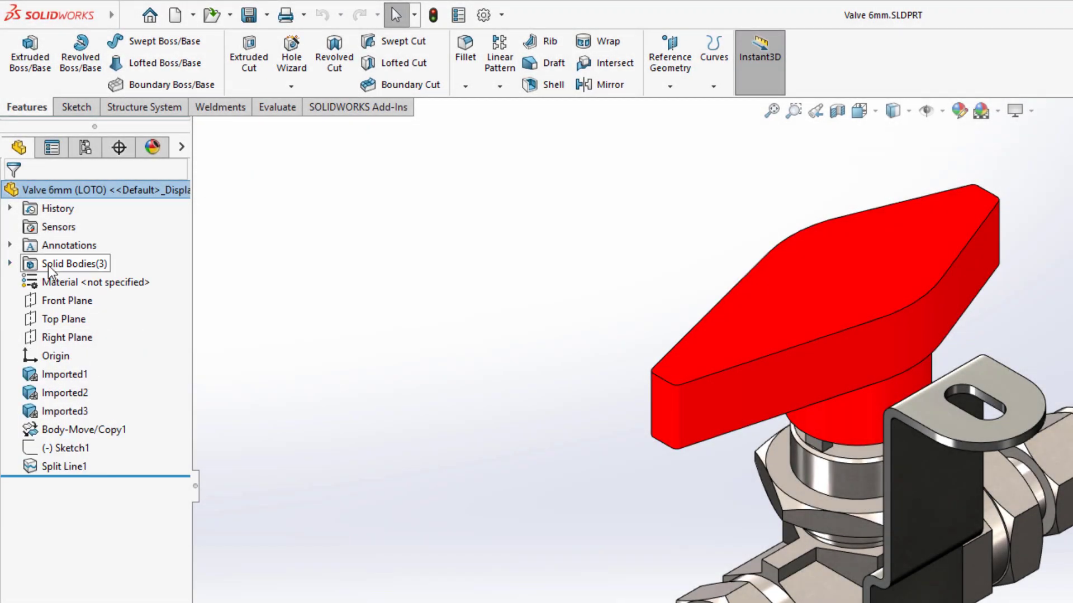
left_click(750, 358)
Step: Chamfer the handle's top edge 1 mm and emboss Sketch1 as a raised zigzag boss
type("c1")
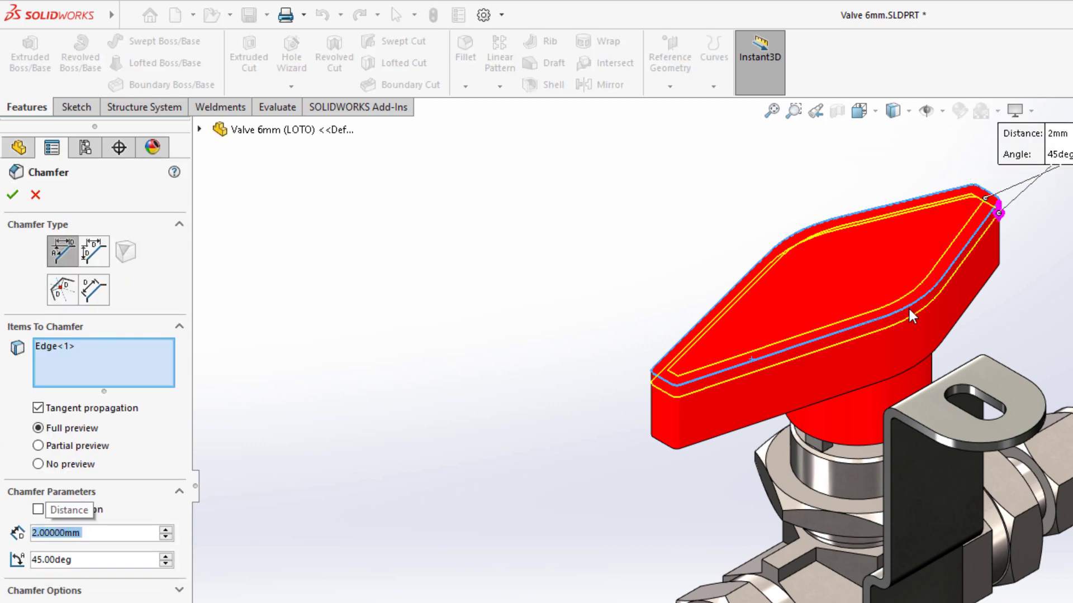
key("Return")
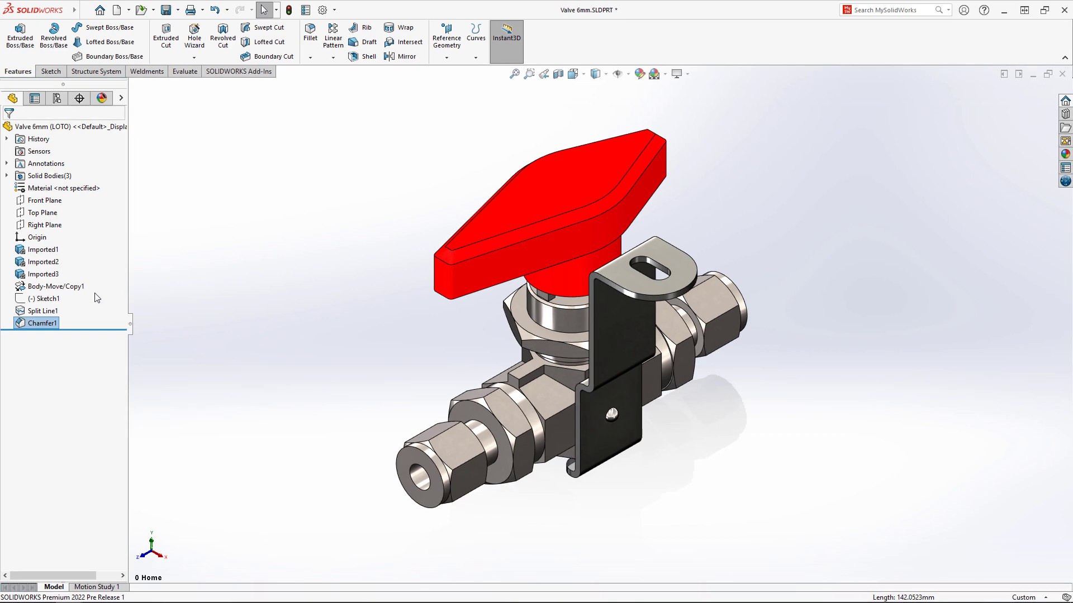
left_click(45, 298)
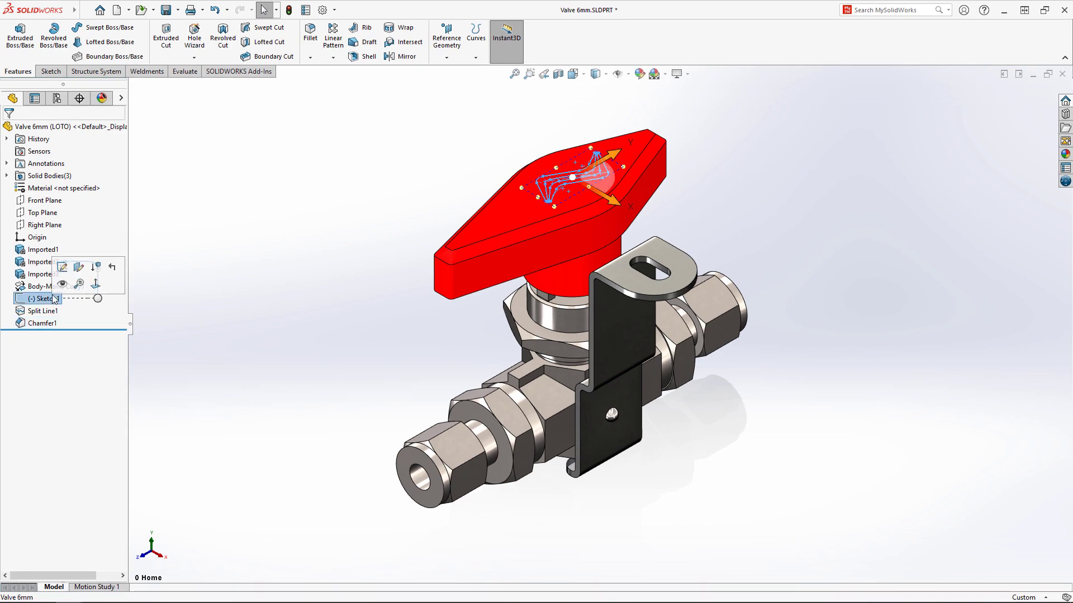
left_click(20, 38)
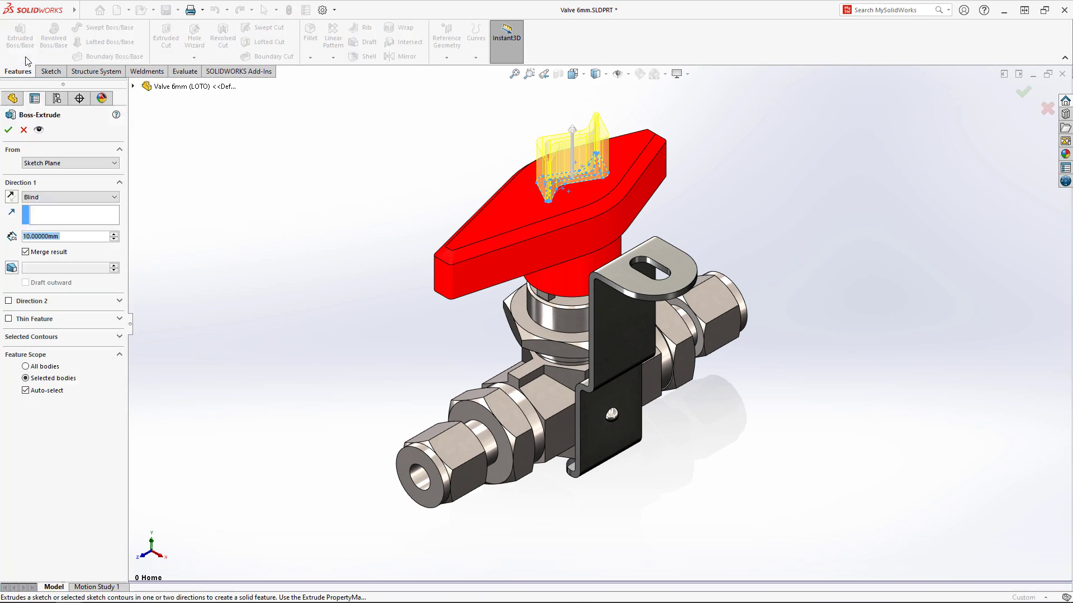
key("Return")
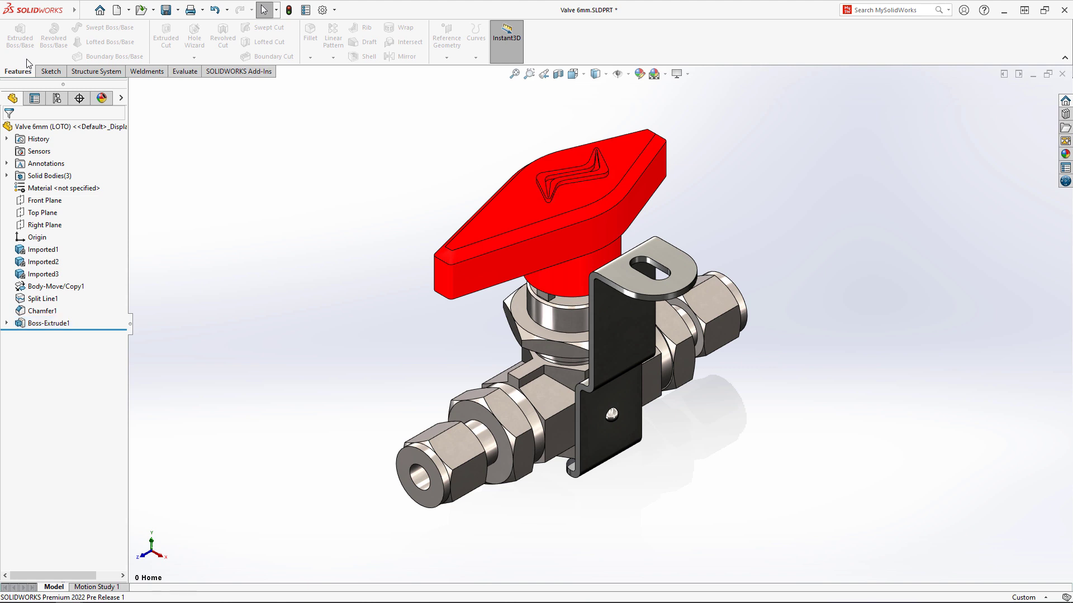
Step: Add Plane1 on the handle's top face at 0 offset
left_click(518, 204)
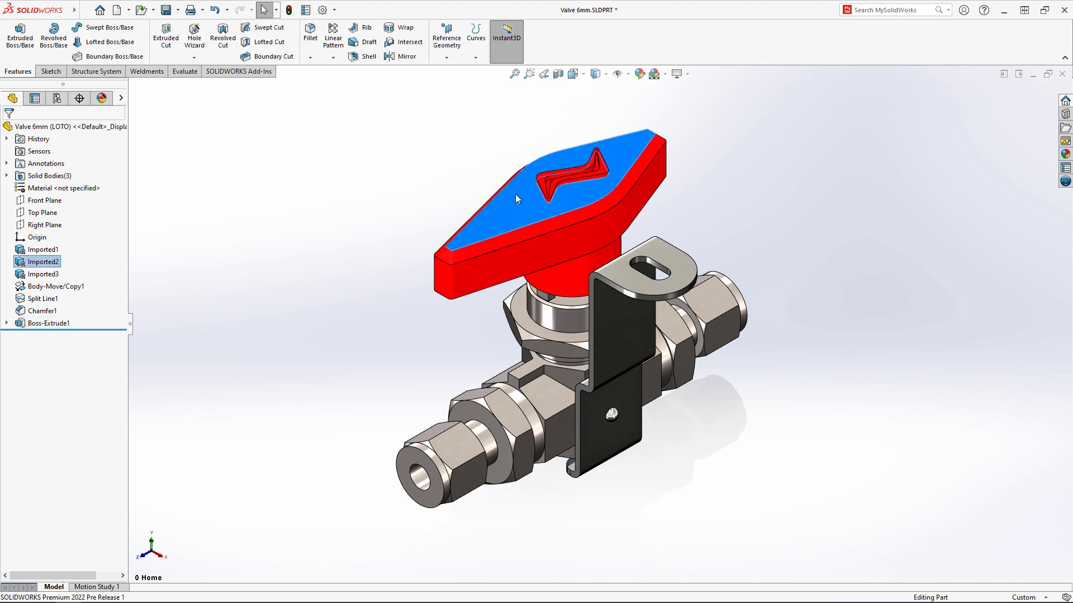
left_click(454, 62)
left_click(457, 72)
type("0")
key("Return")
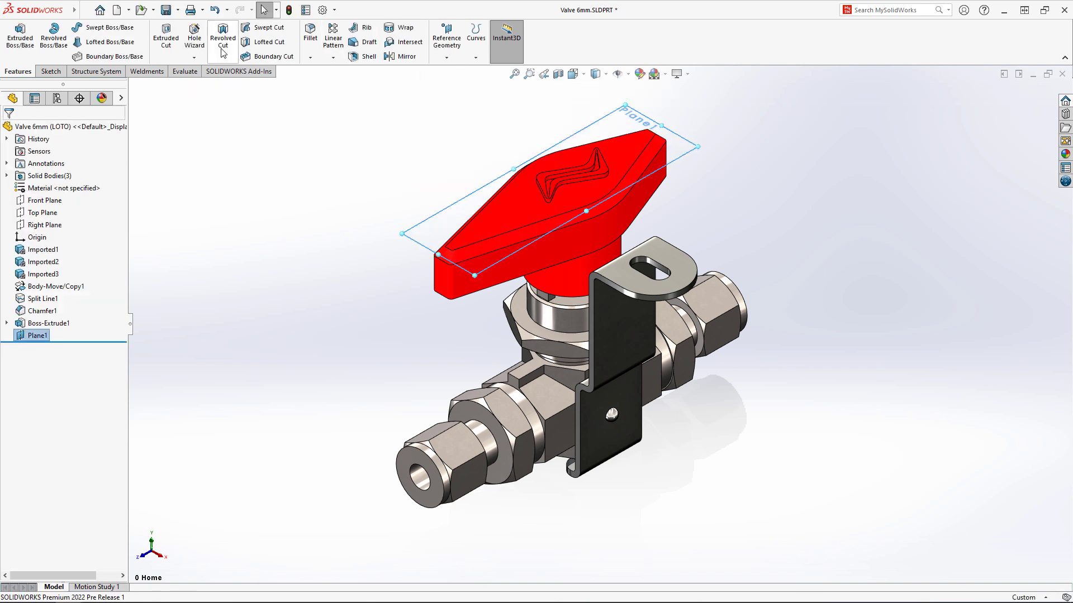
Step: Cut a Ø5.0 mm dowel slot into the handle's top face near its narrow end, running lengthwise
left_click(205, 48)
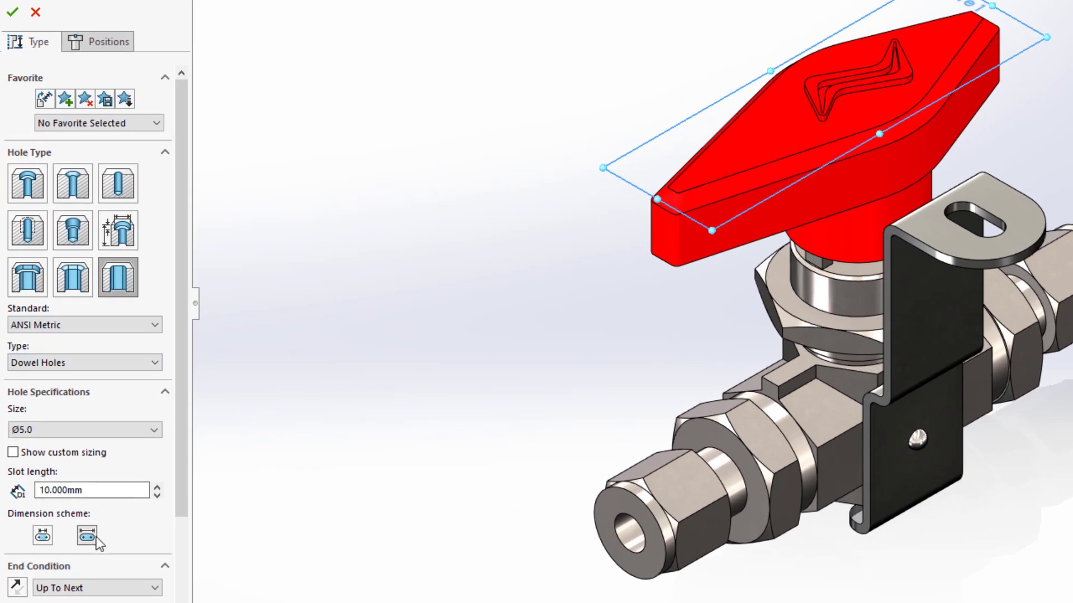
left_click(98, 541)
left_click(115, 48)
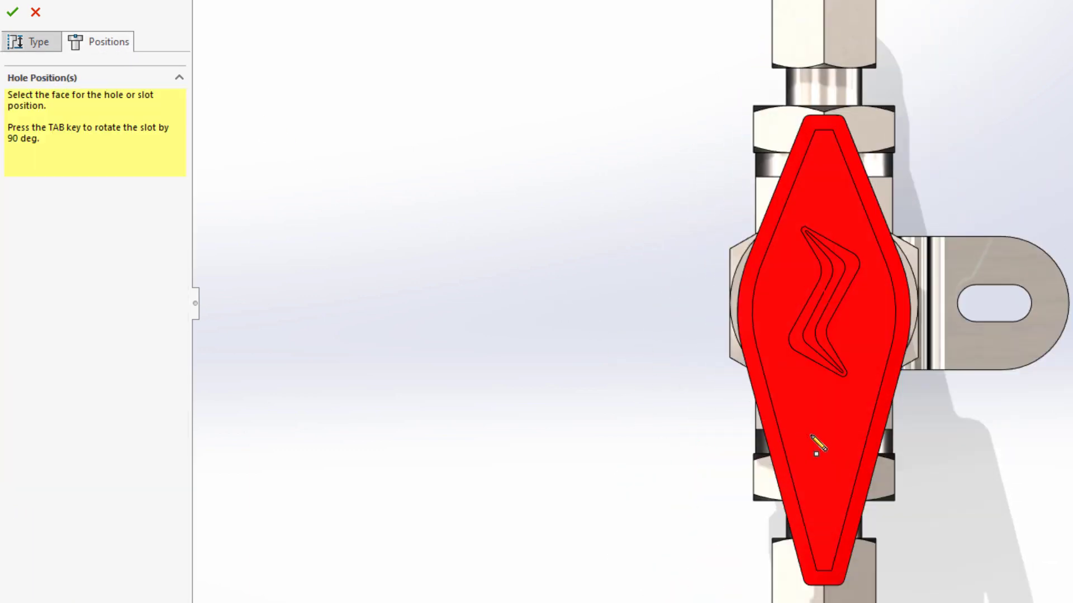
left_click(825, 449)
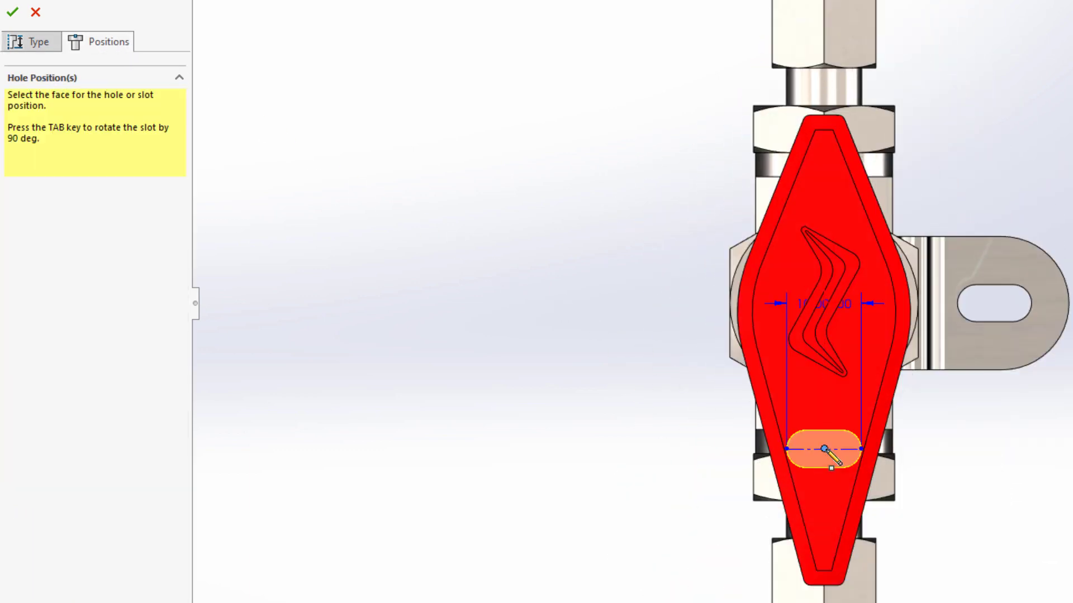
key("Tab")
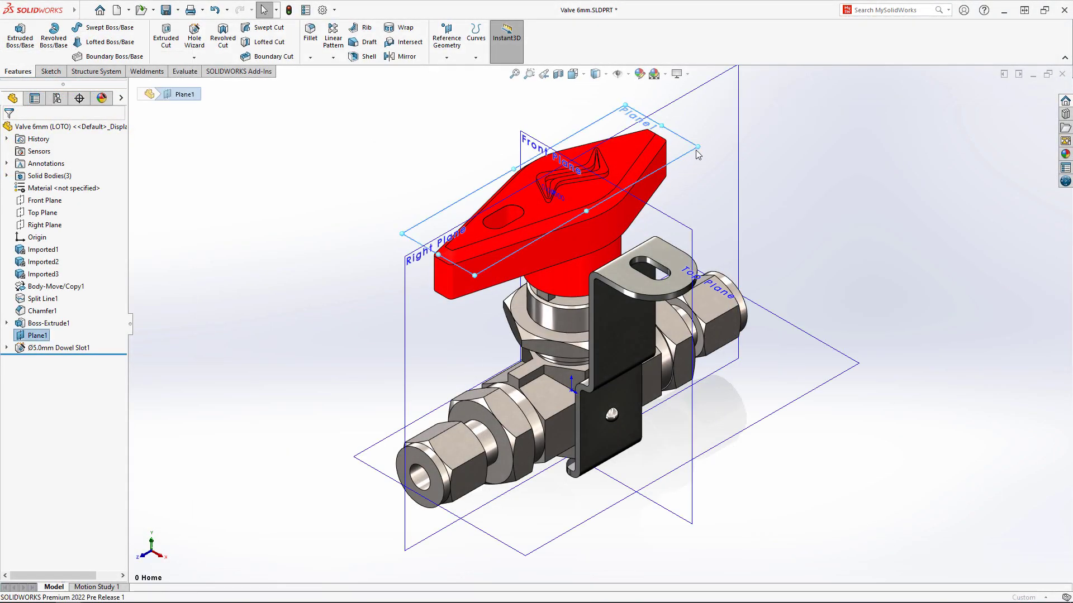
Step: Create Plane2 offset below Plane1 and split the handle's side faces with it
left_click_drag(696, 154, 694, 193, "ctrl")
key("s")
left_click(705, 231)
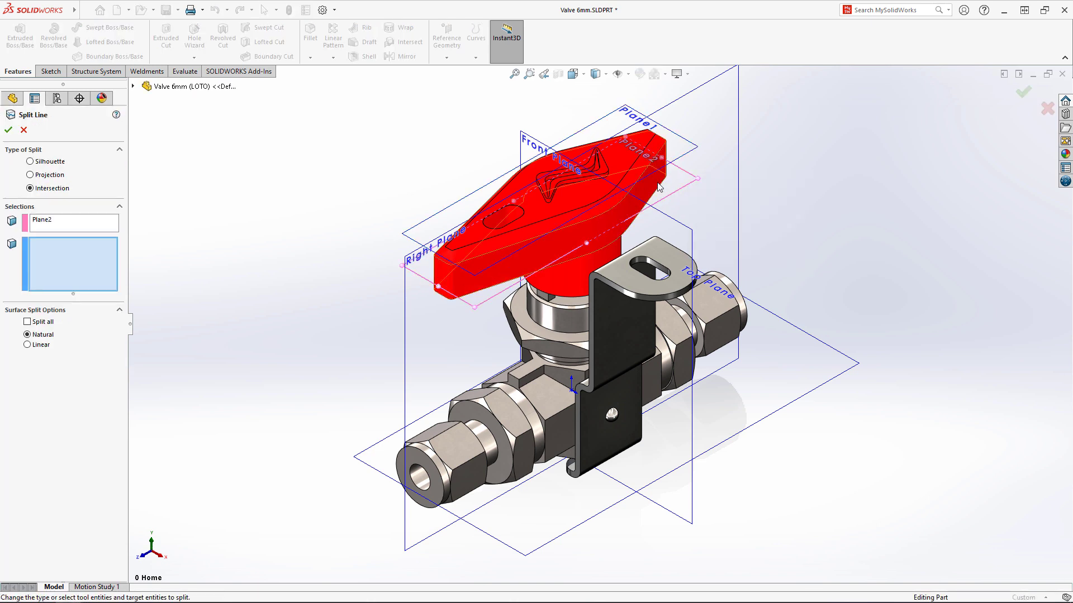
left_click(658, 183)
key("s")
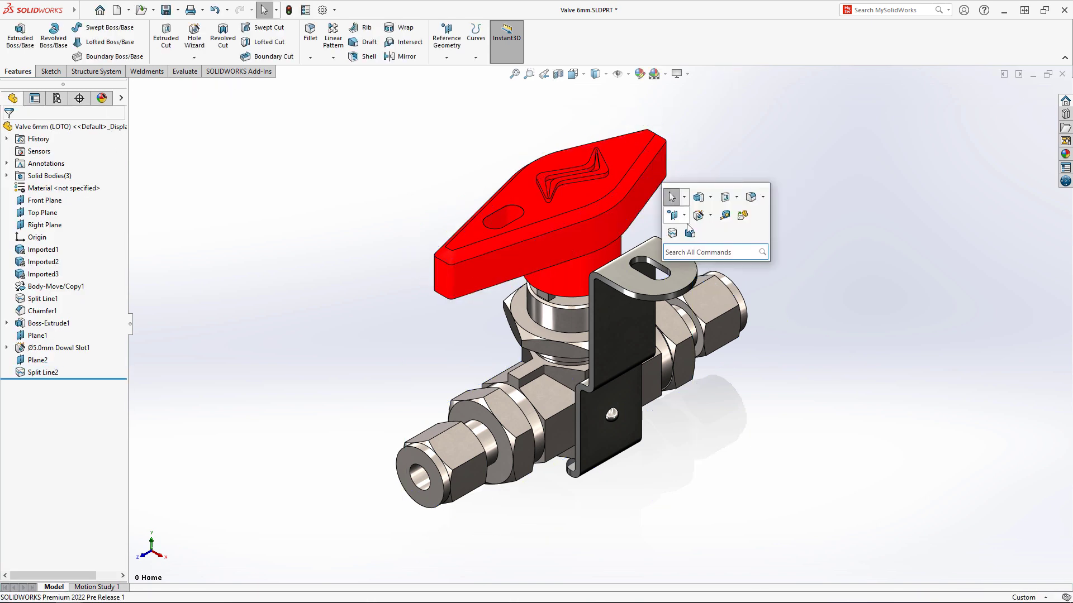
Step: Draft the handle's sides from the split parting line in both directions, 6° and 2°
left_click(670, 195)
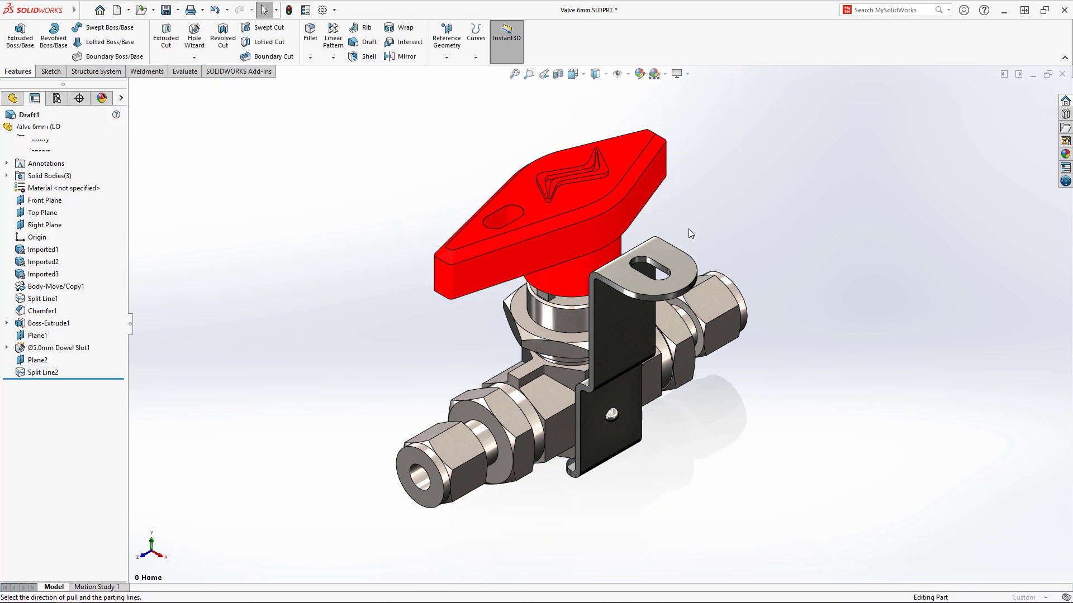
left_click(648, 148)
left_click(656, 186)
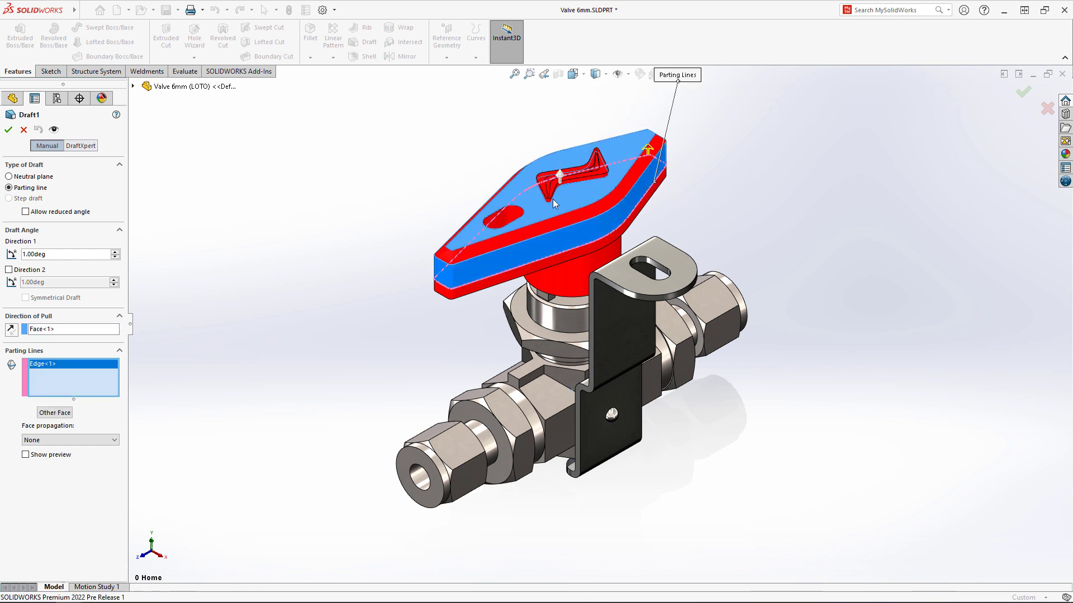
scroll(120, 256, "up", 3)
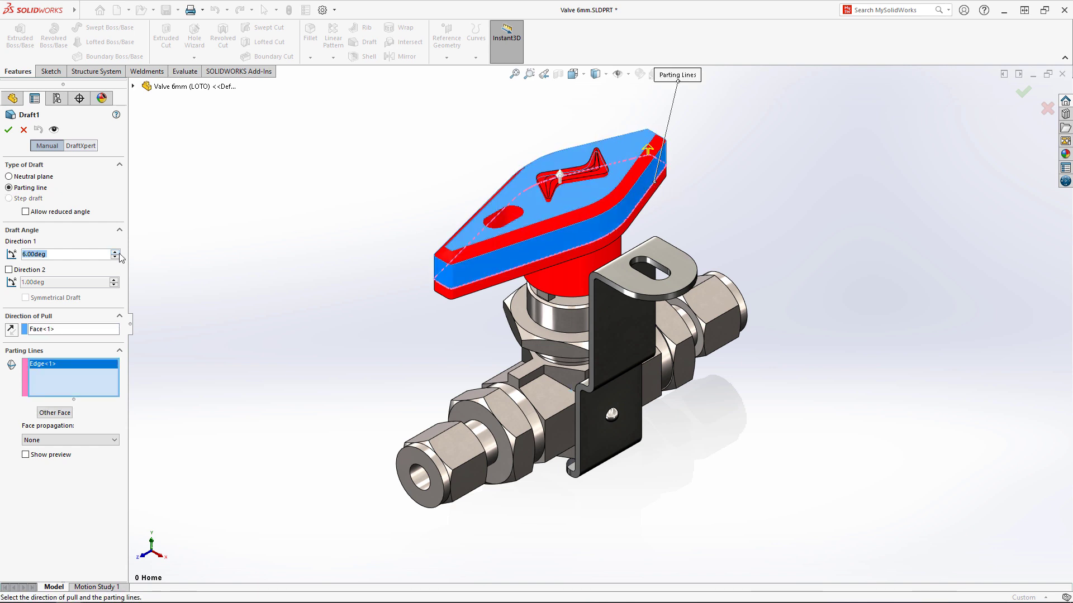
left_click(9, 270)
scroll(118, 283, "up", 1)
left_click(13, 133)
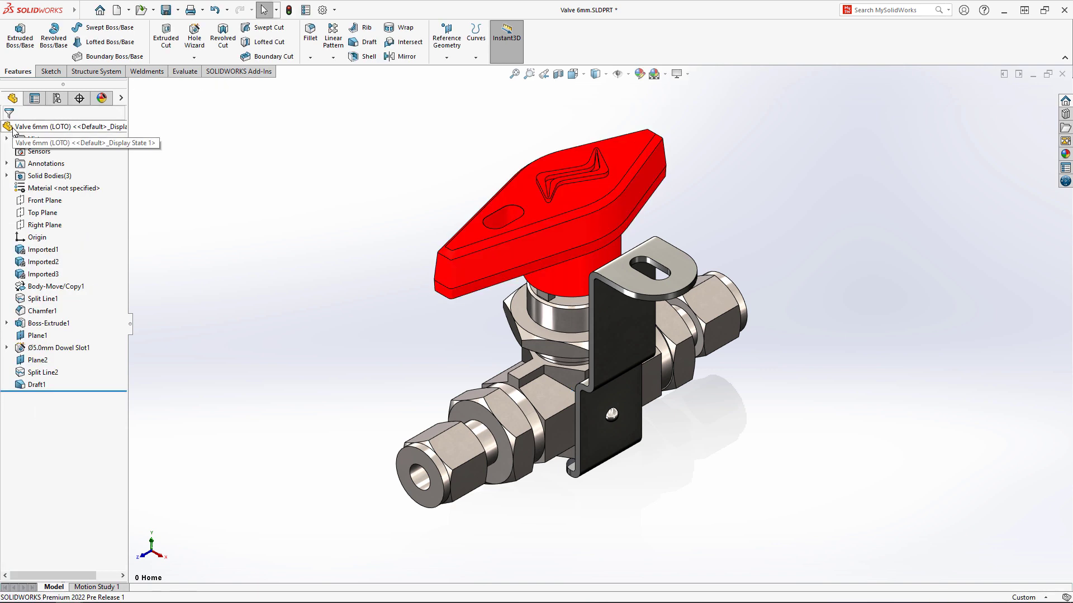
Step: Save the valve's three solid bodies as separate named parts
right_click(59, 176)
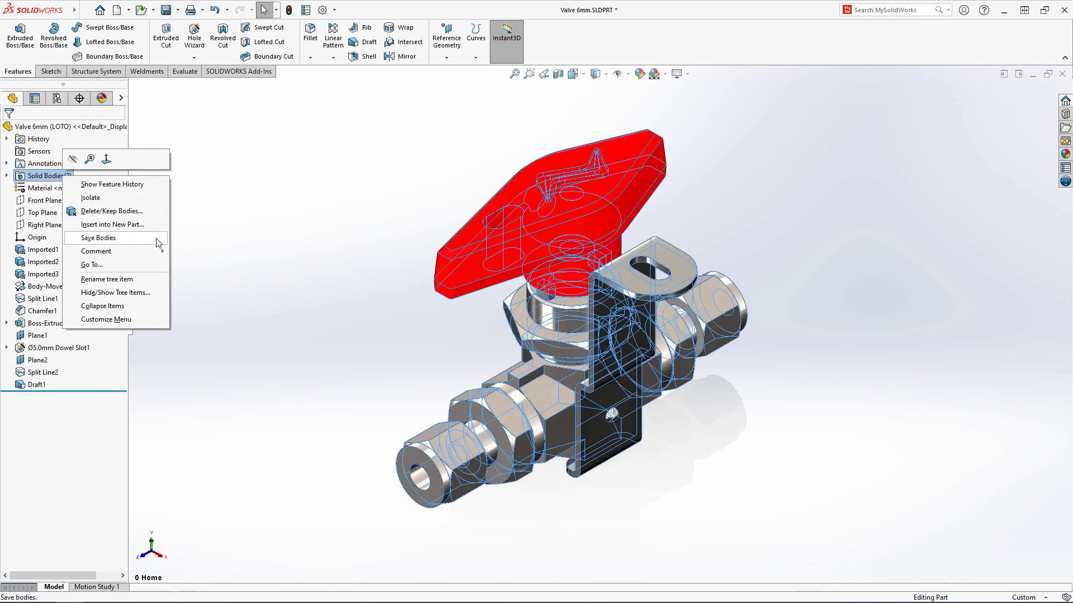
left_click(156, 239)
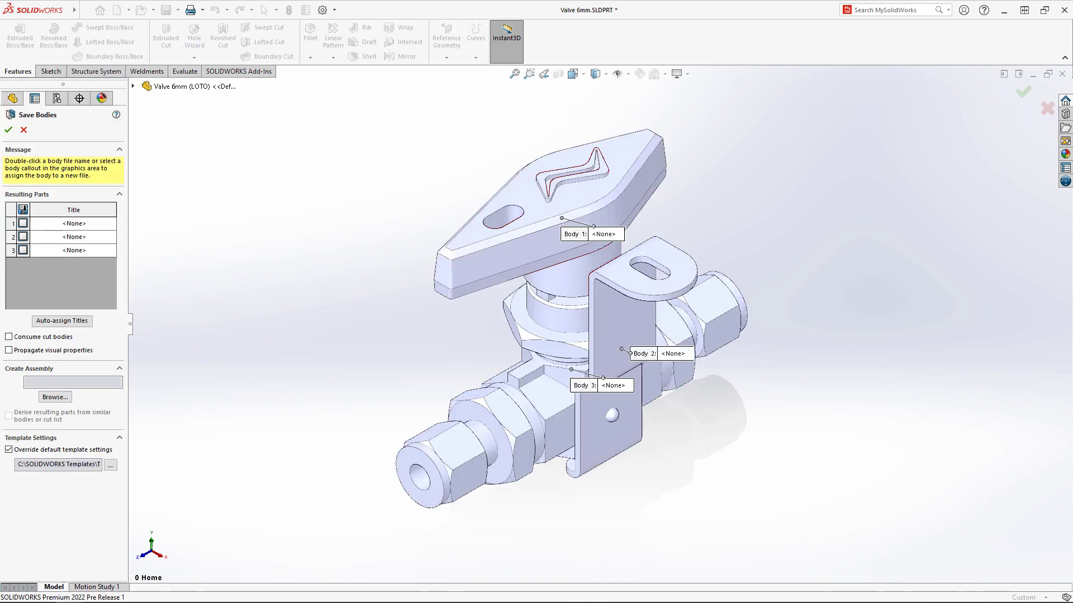
left_click(23, 209)
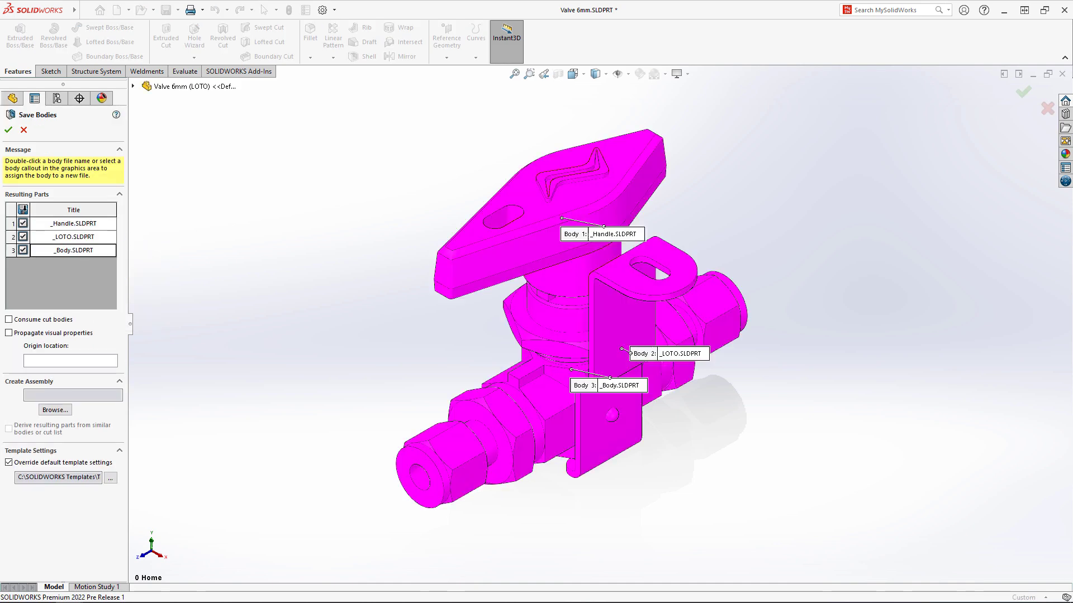
left_click(8, 130)
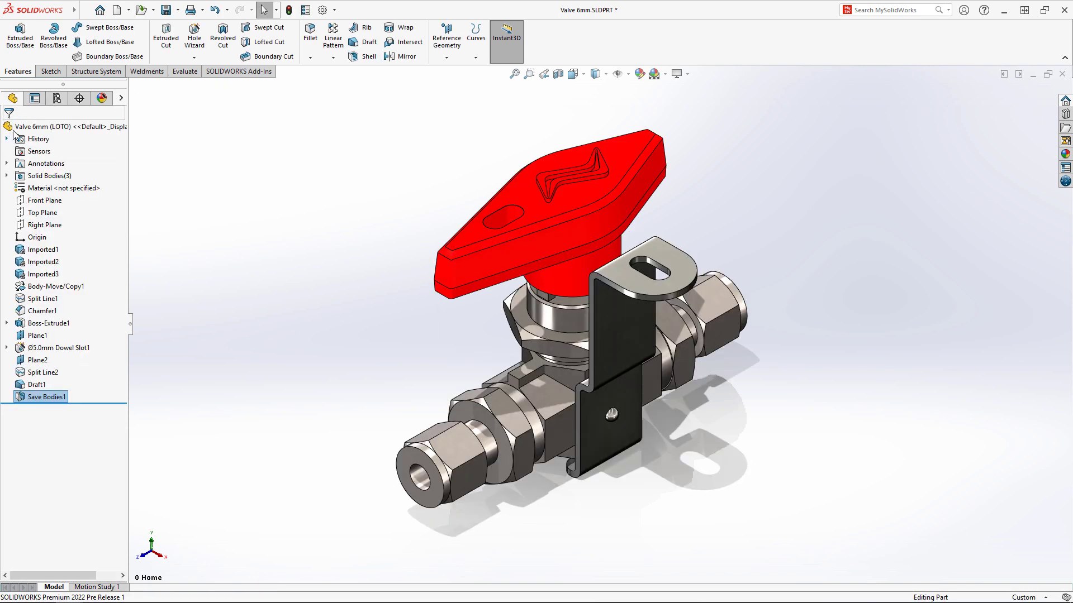
Step: Pack and Go the Valve 6mm part with only its _Handle file into Valve 6mm.zip
mouse_move(34, 10)
left_click(85, 10)
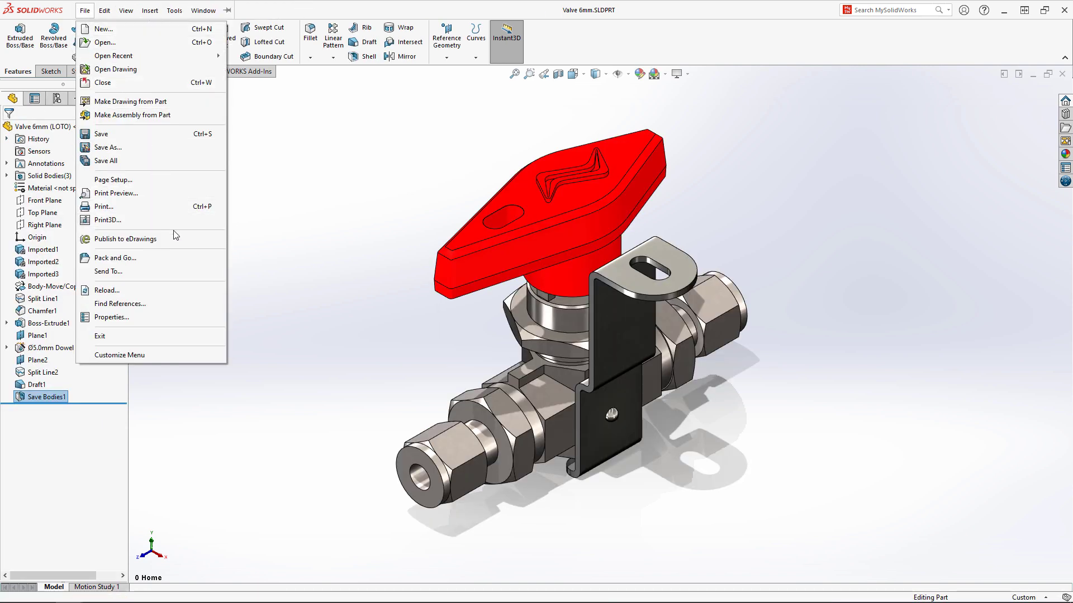
left_click(177, 258)
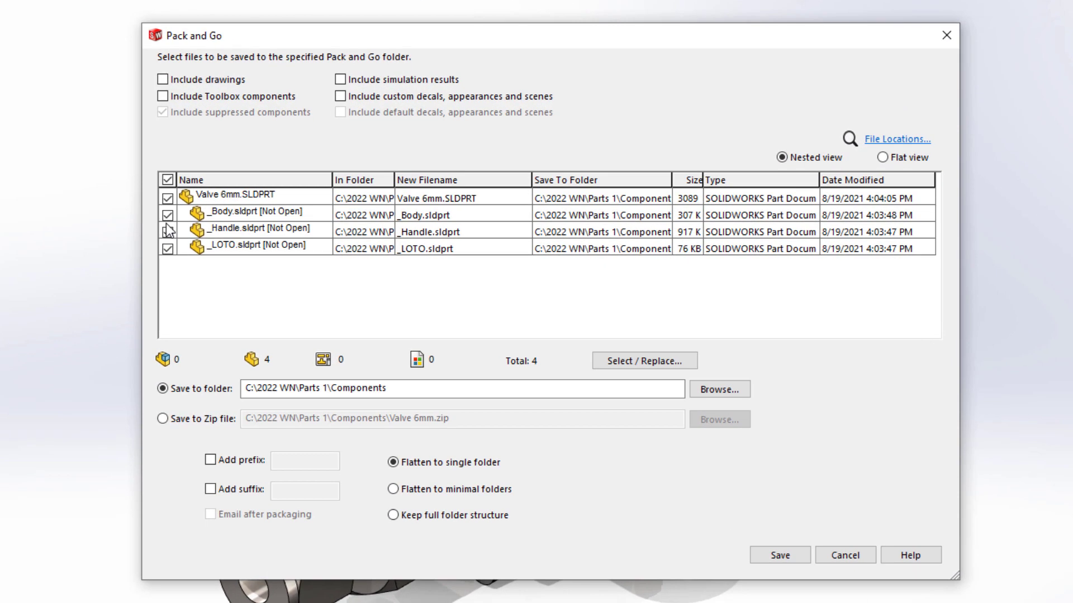
left_click(362, 231)
left_click(167, 248)
left_click(162, 418)
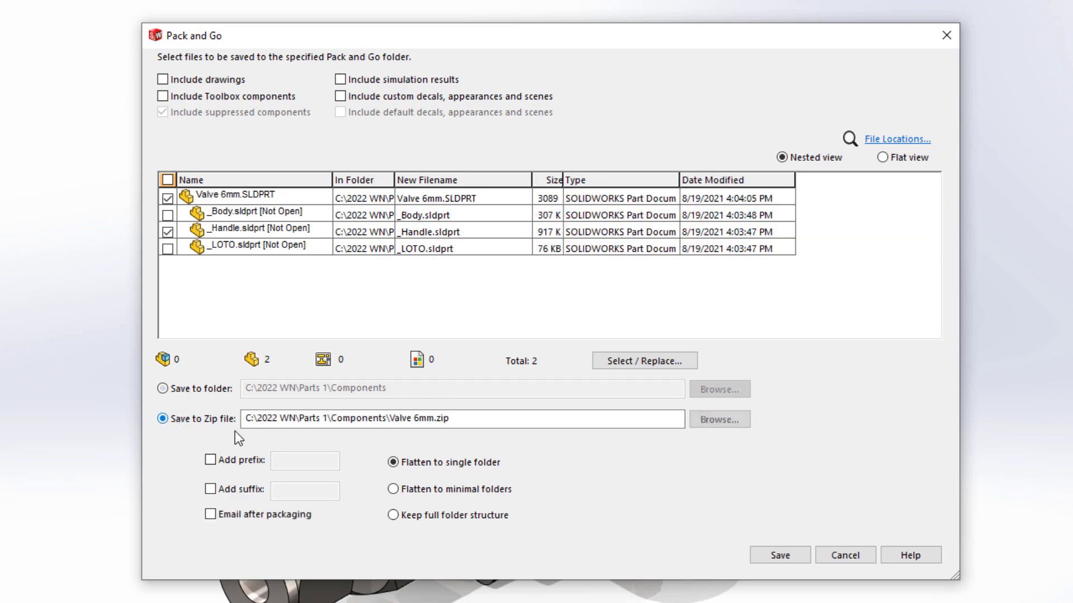
left_click(798, 557)
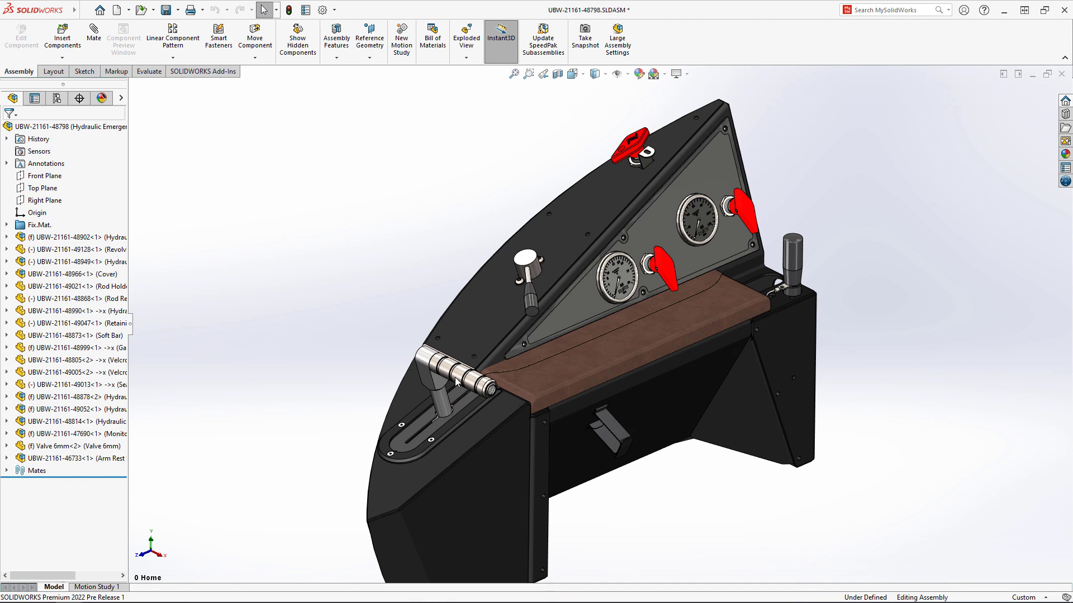
Step: Open the hydraulic pump subassembly and section it parallel to the Top Plane
left_click(455, 382)
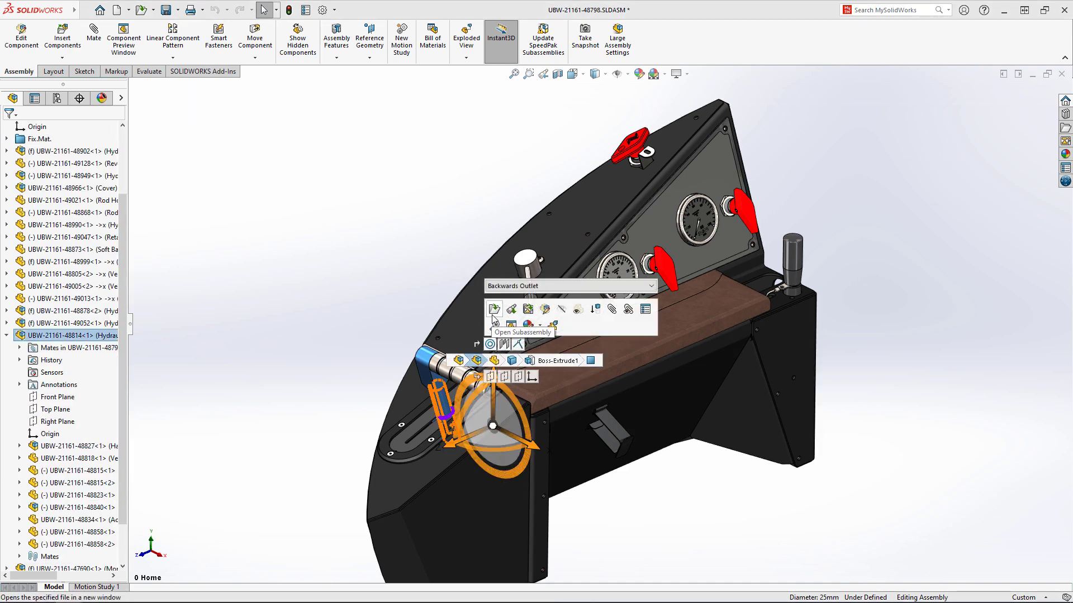
left_click(492, 311)
left_click(558, 74)
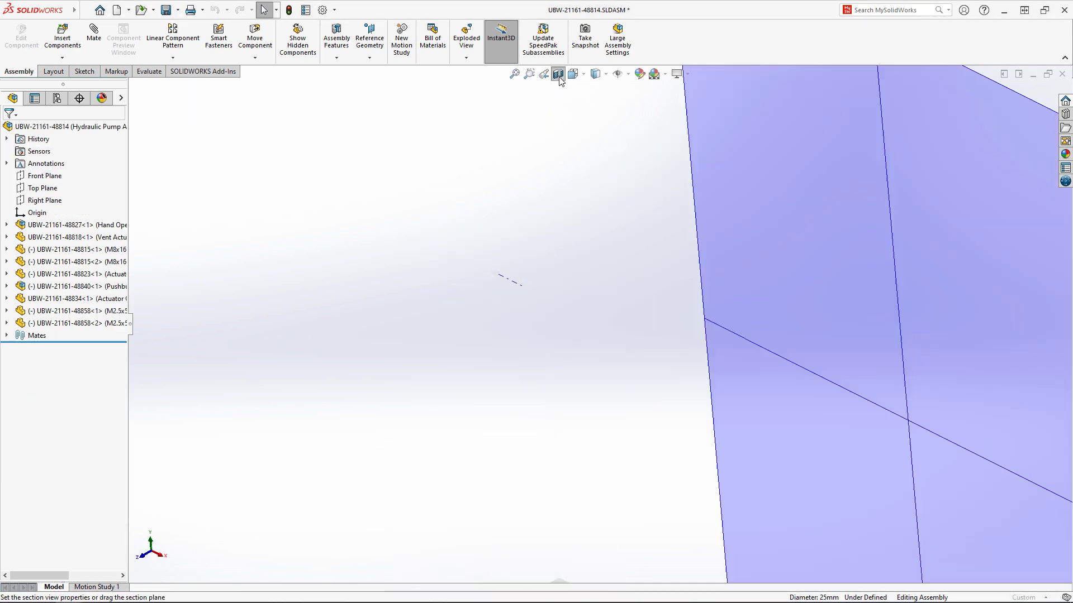
left_click(43, 354)
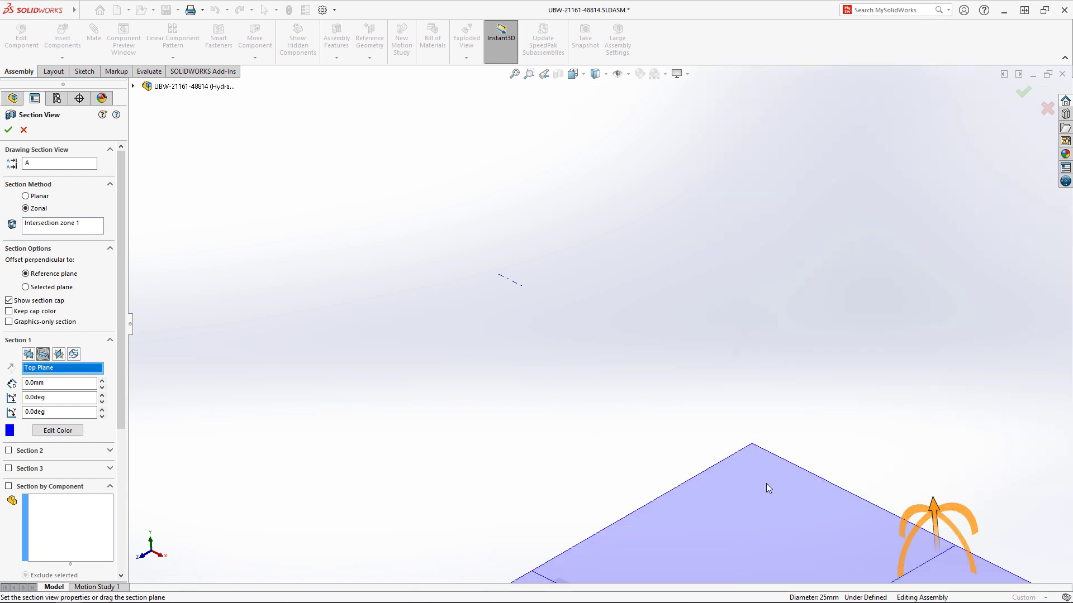
left_click_drag(930, 512, 669, 233)
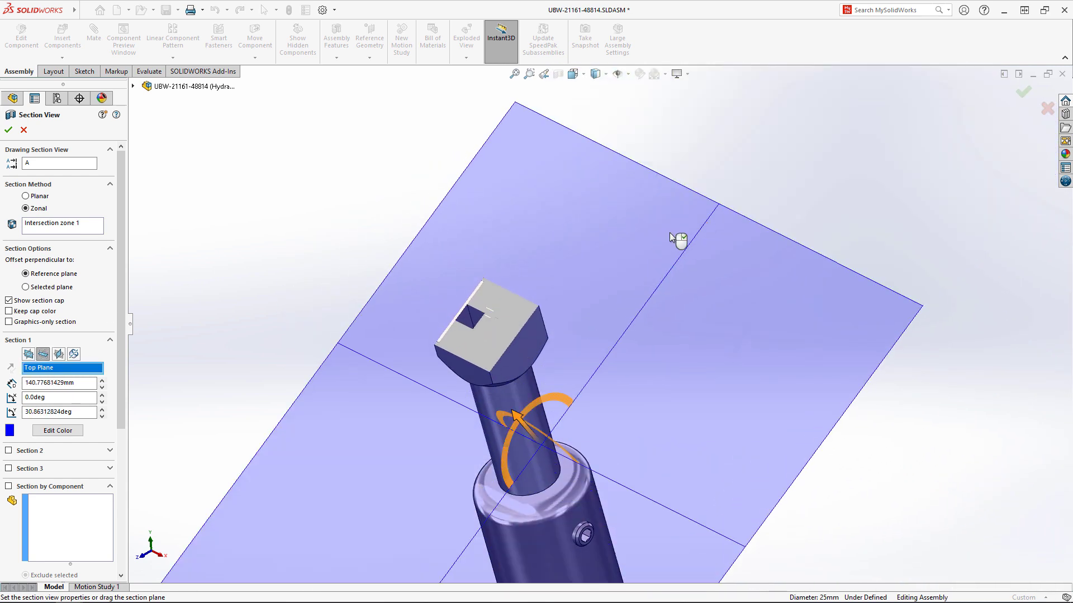
Step: Re-section through the shaft's cylindrical face and rotate the cutting plane around the shaft
left_click(74, 354)
left_click(526, 303)
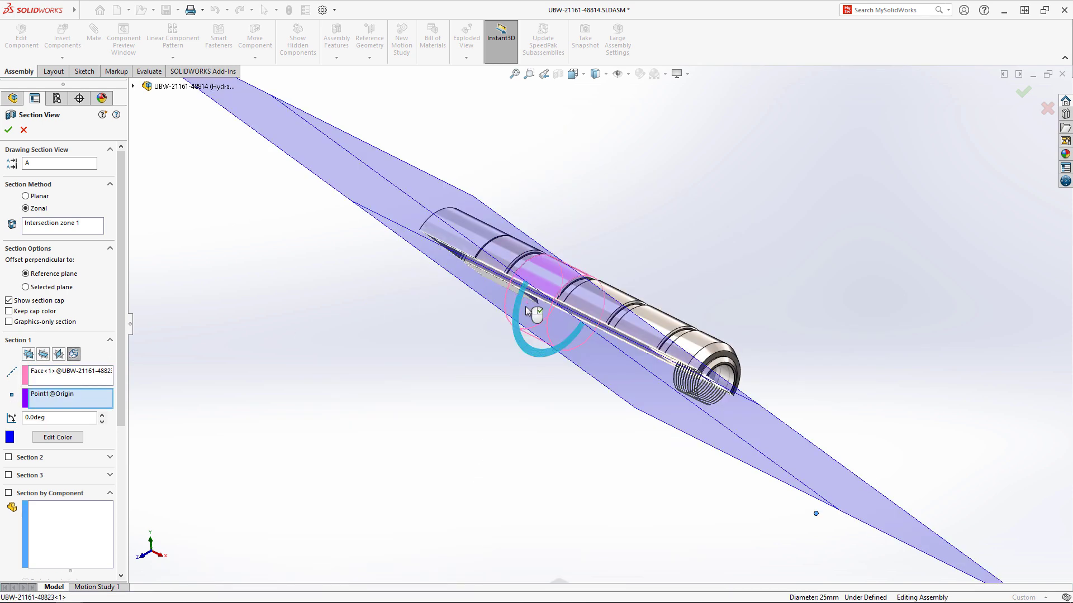
left_click_drag(523, 330, 538, 286)
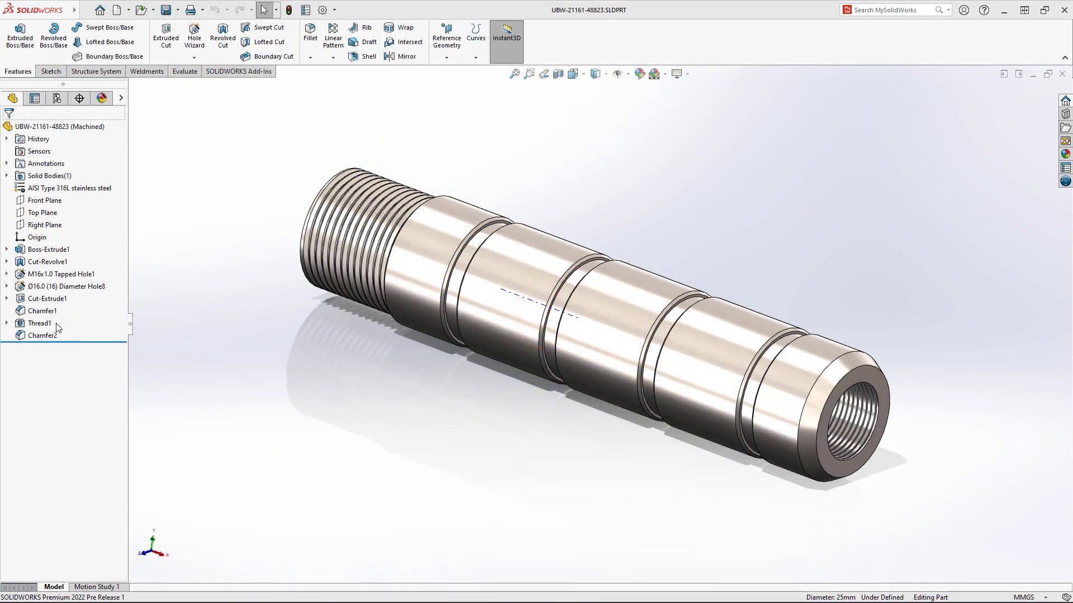
Step: Suppress the old Thread1 and start a stud thread on the shaft's end edge
left_click(56, 324)
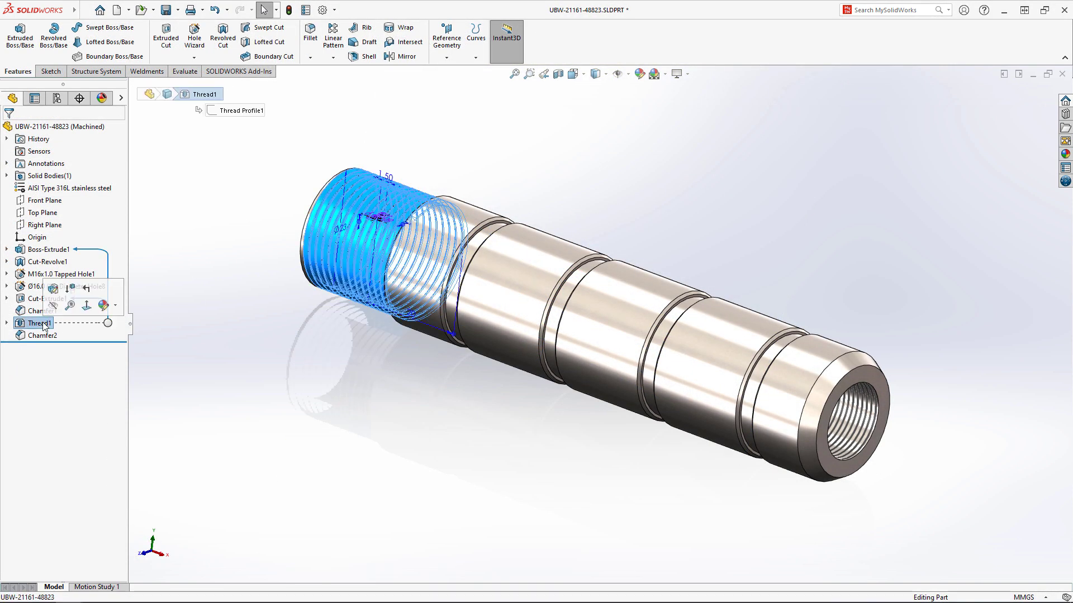
left_click(72, 300)
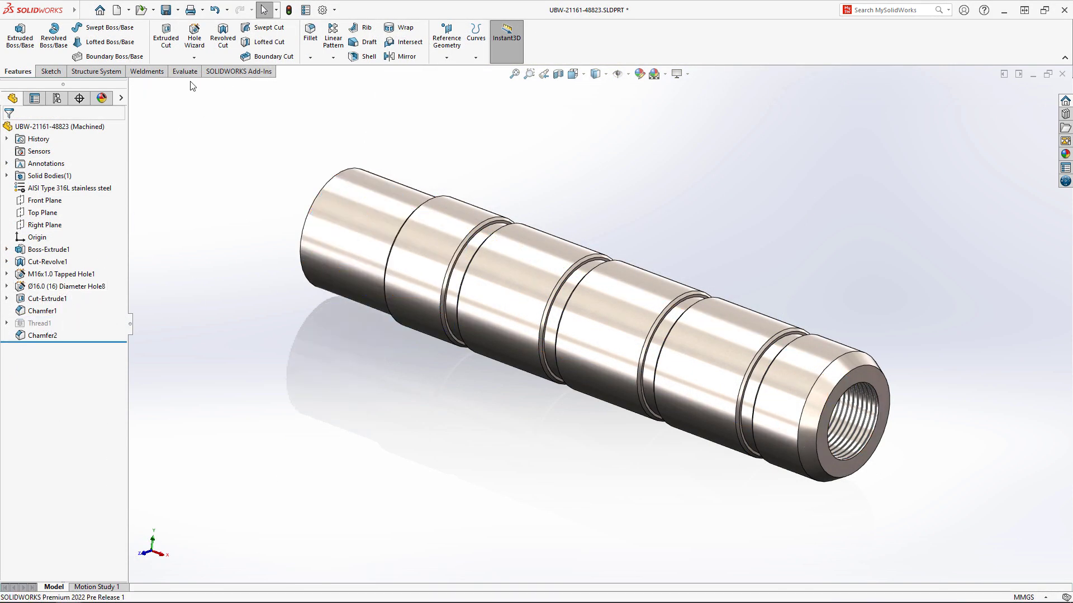
left_click(194, 58)
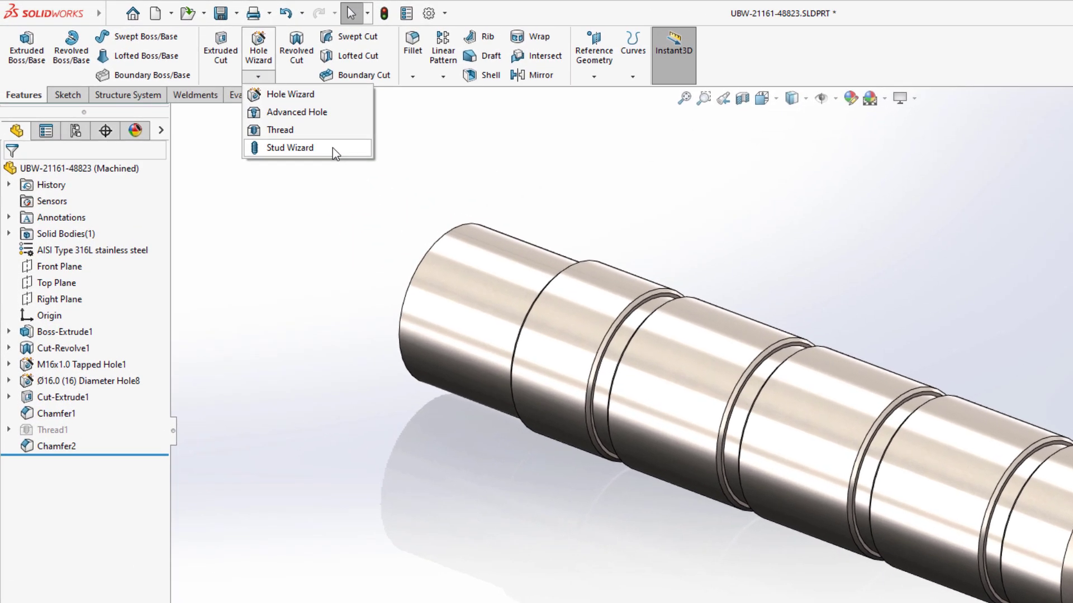
left_click(295, 135)
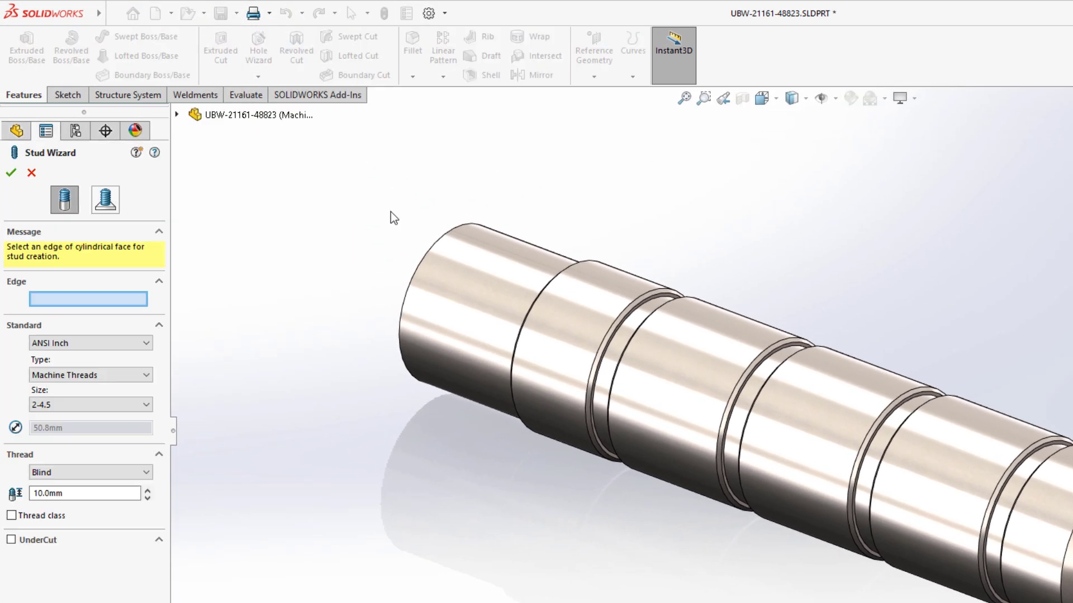
left_click(424, 257)
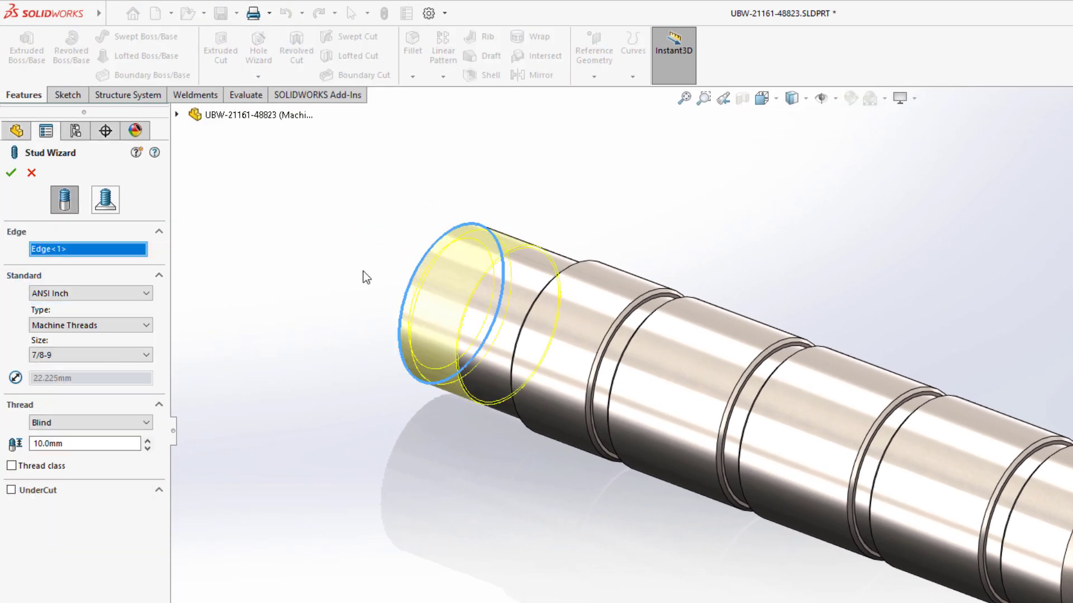
Step: Make the stud an ANSI Metric M22x1.5 thread, Up to Next, with an undercut
left_click(138, 296)
left_click(128, 317)
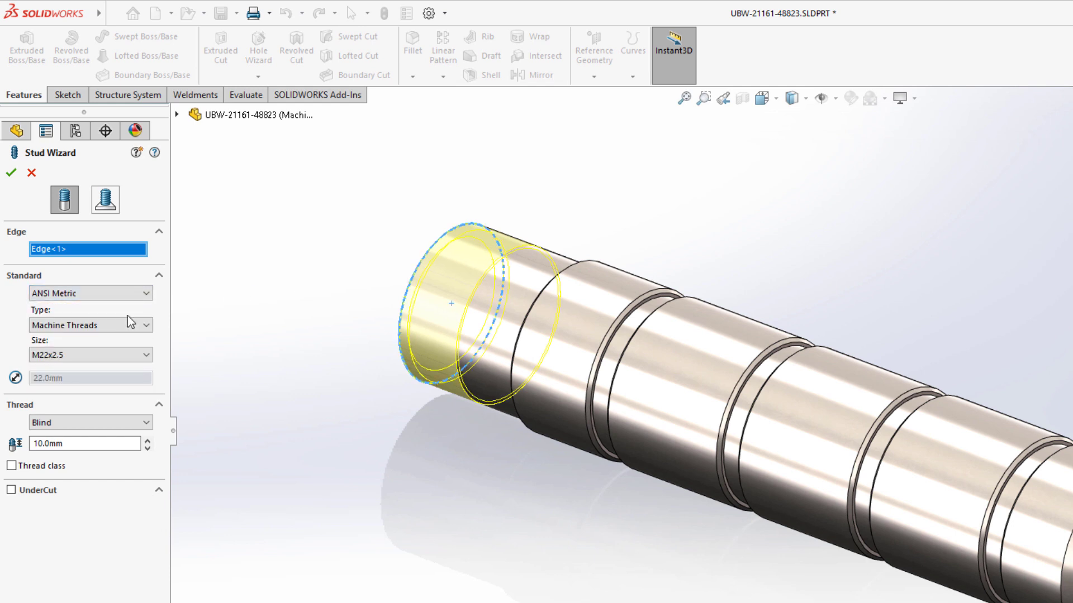
left_click(138, 354)
left_click(119, 561)
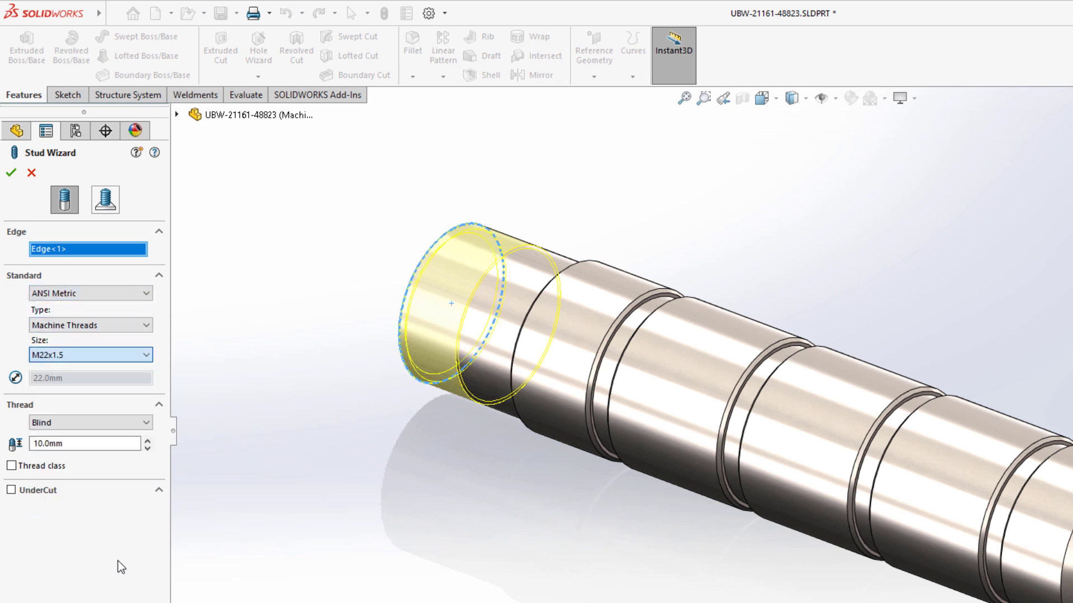
left_click(133, 423)
left_click(132, 440)
left_click(11, 467)
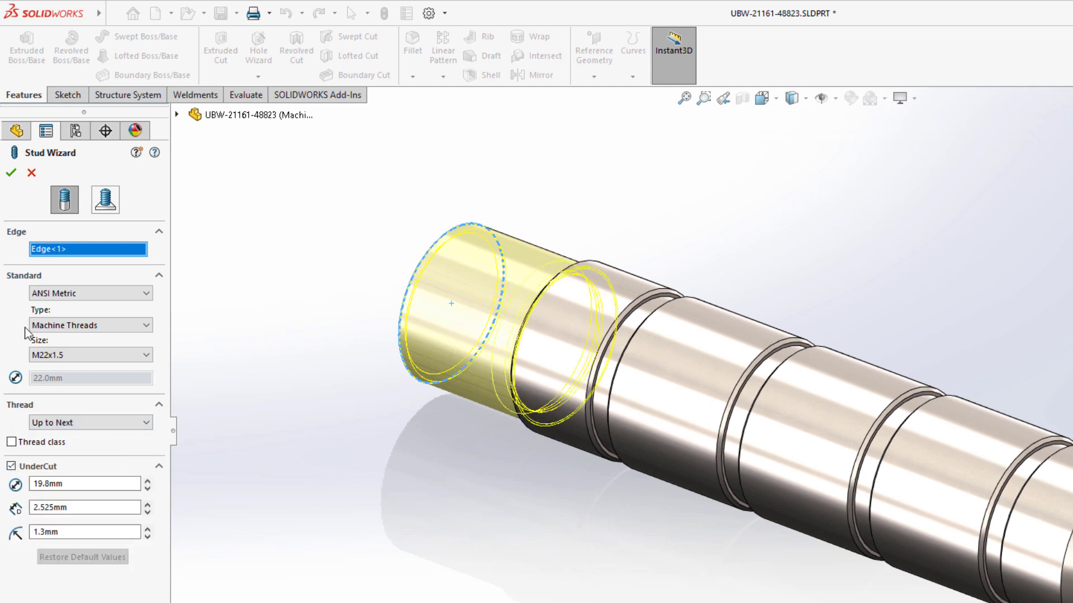
left_click(10, 173)
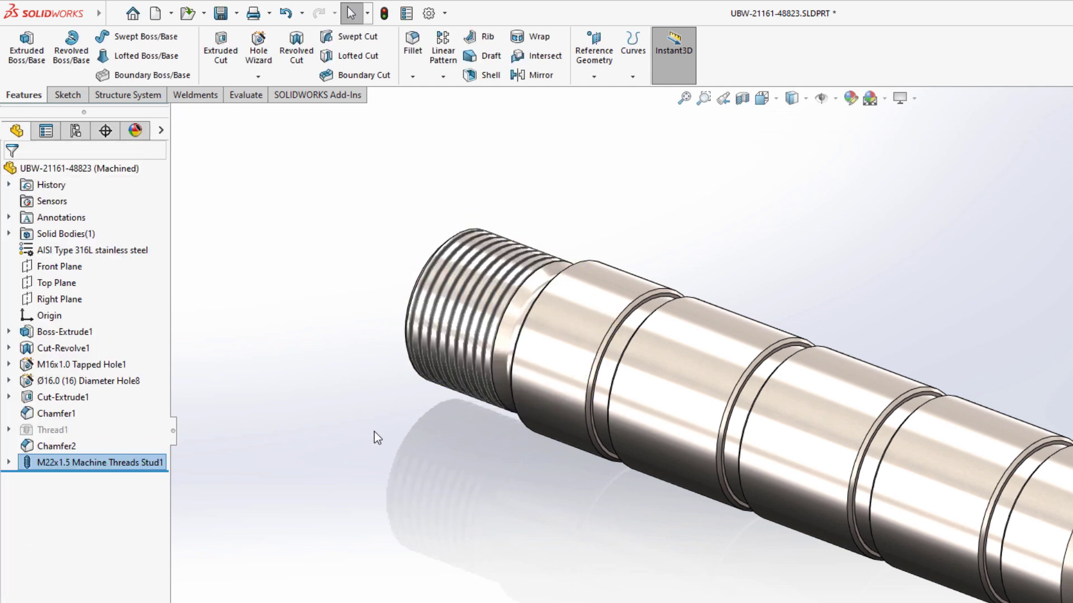
mouse_move(374, 432)
middle_mouse_down()
mouse_move(408, 437)
mouse_move(370, 435)
middle_mouse_up()
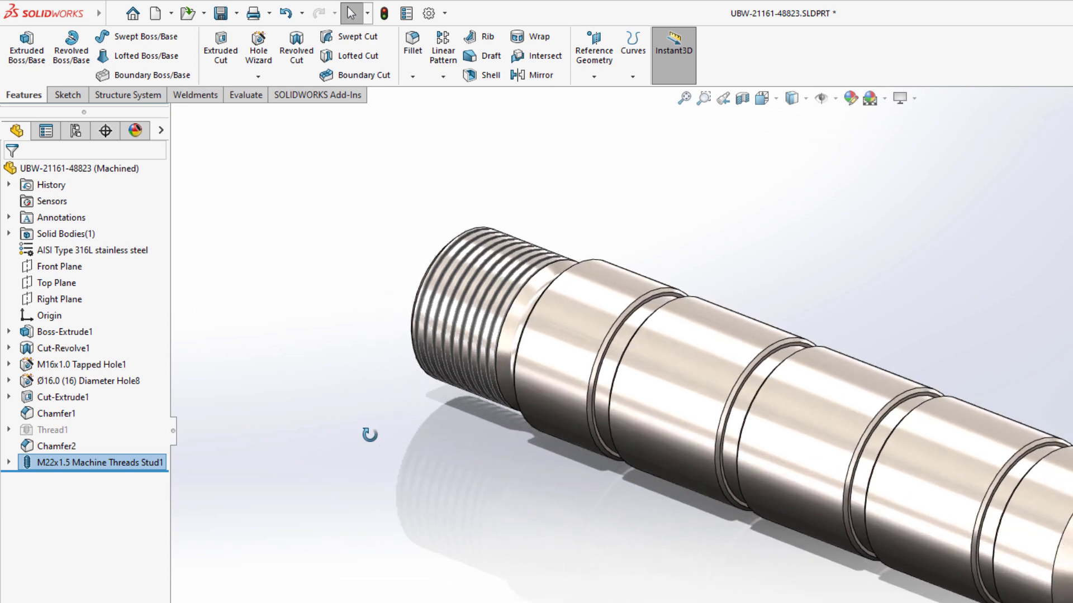
Step: Add a Description property 'Actuator Handle' applied to all configurations
left_click(406, 14)
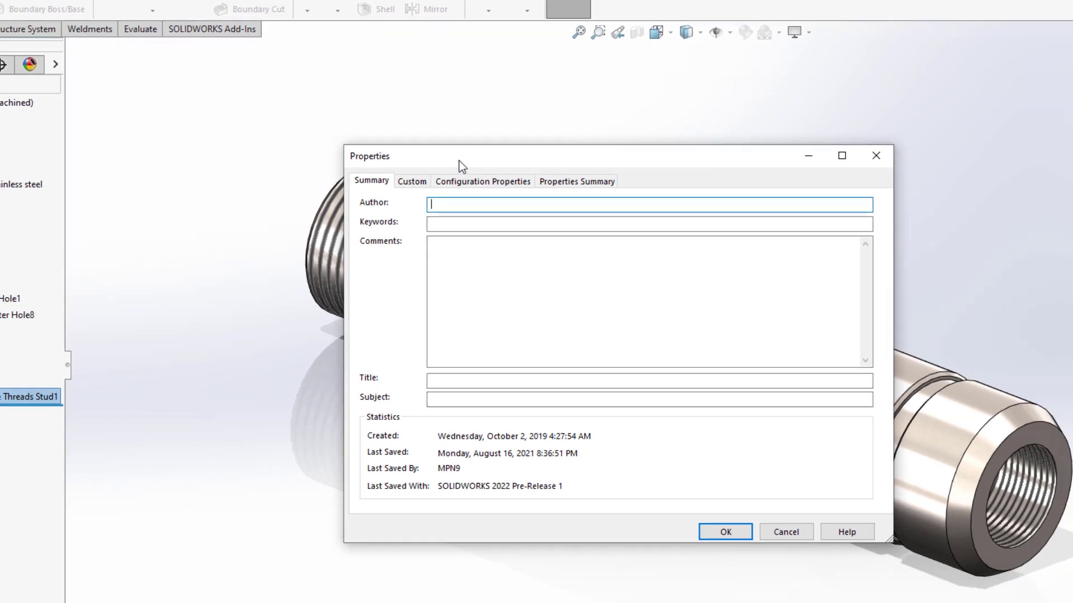
left_click(479, 180)
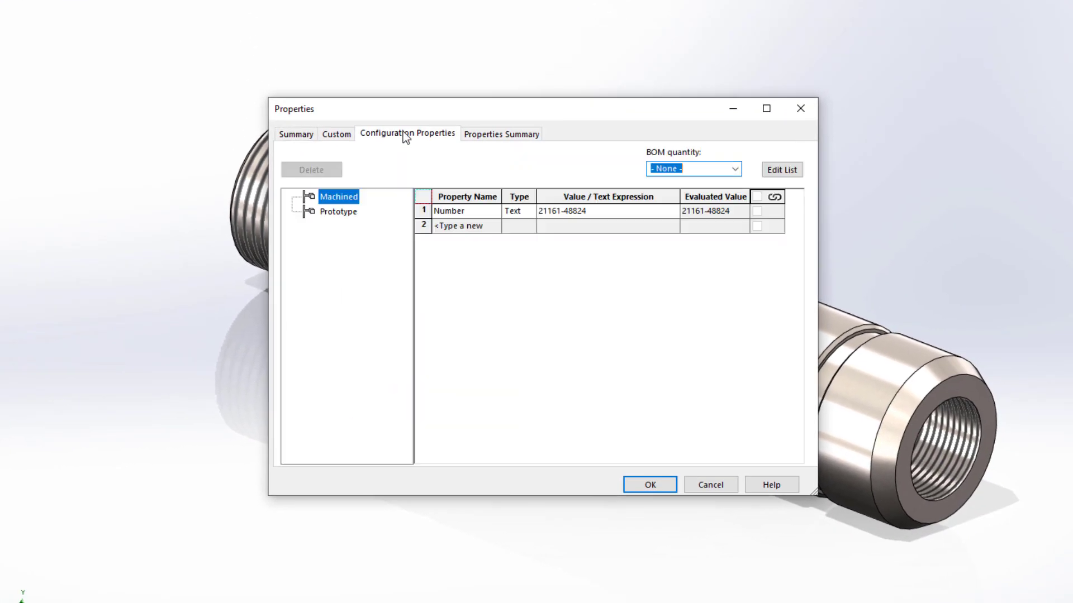
left_click(495, 229)
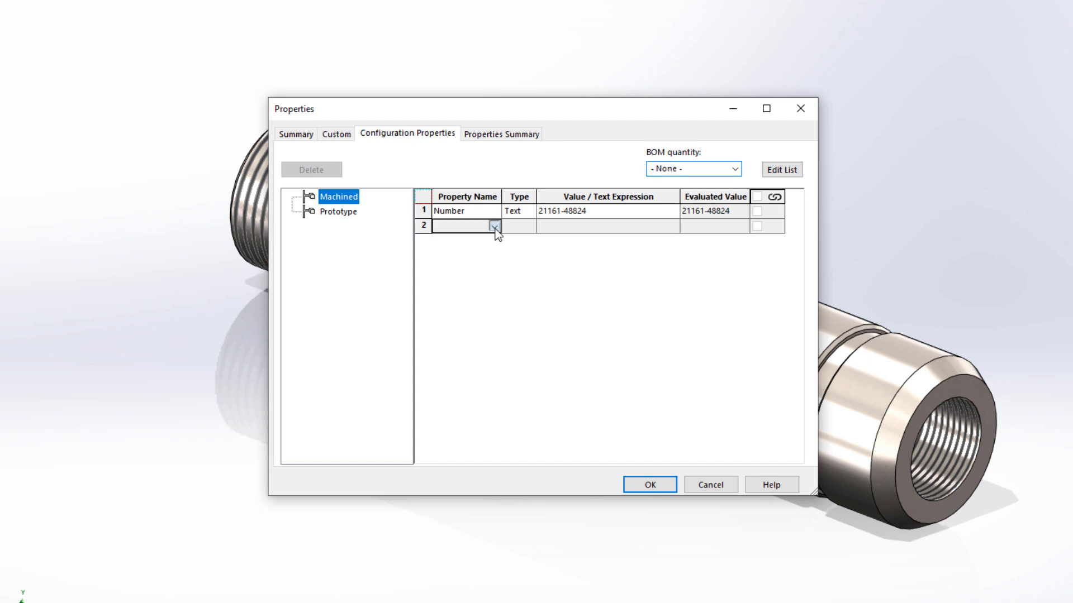
left_click(495, 229)
left_click(491, 239)
left_click(565, 232)
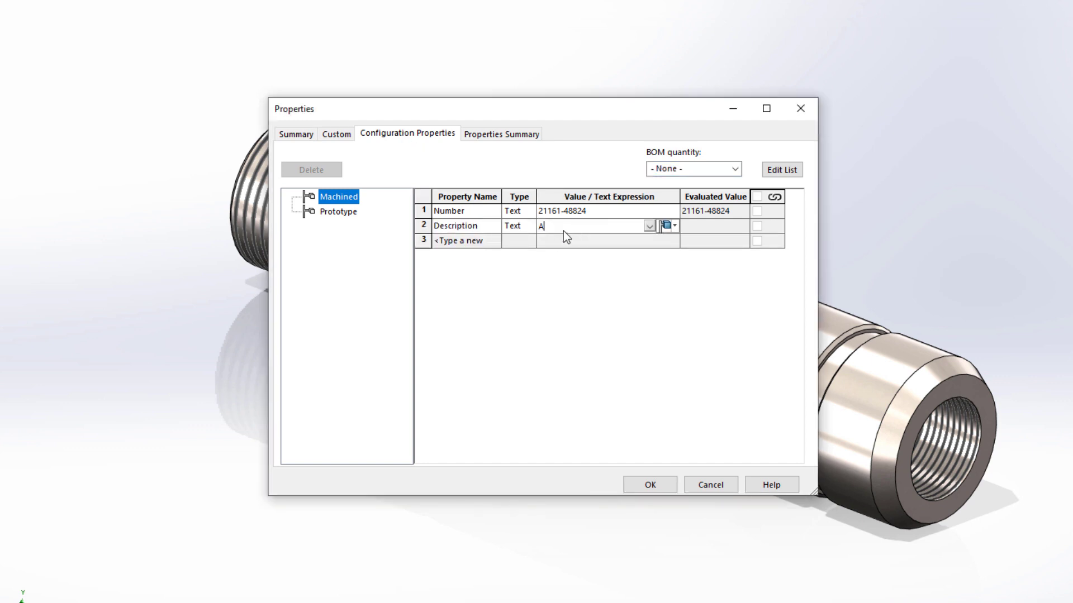
type("Actuator Handle")
left_click(676, 226)
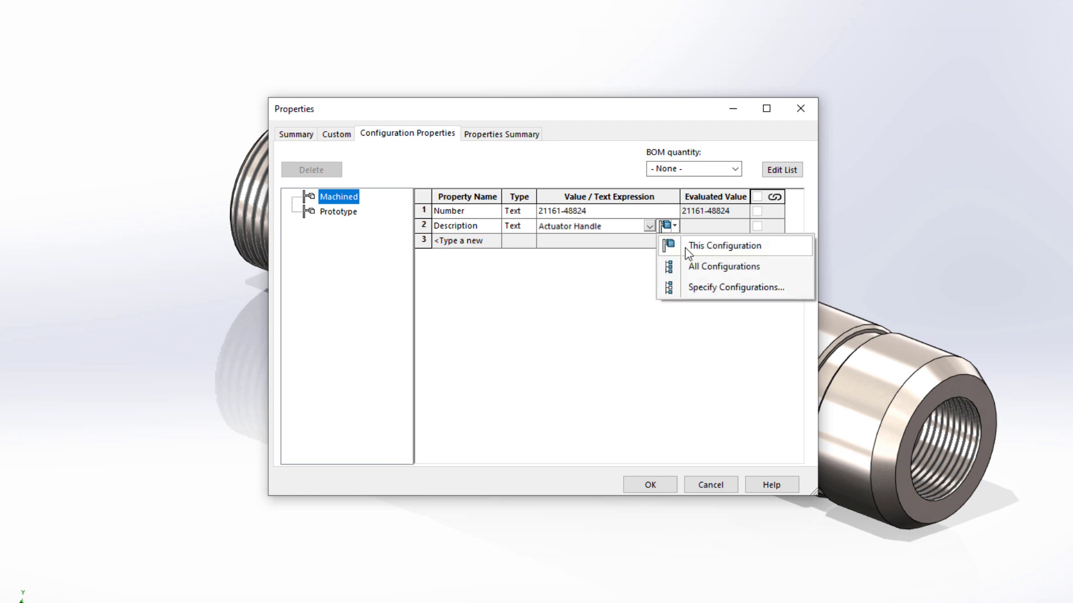
left_click(692, 267)
Step: Add a Material property linked to the part's assigned material
left_click(495, 243)
left_click(494, 241)
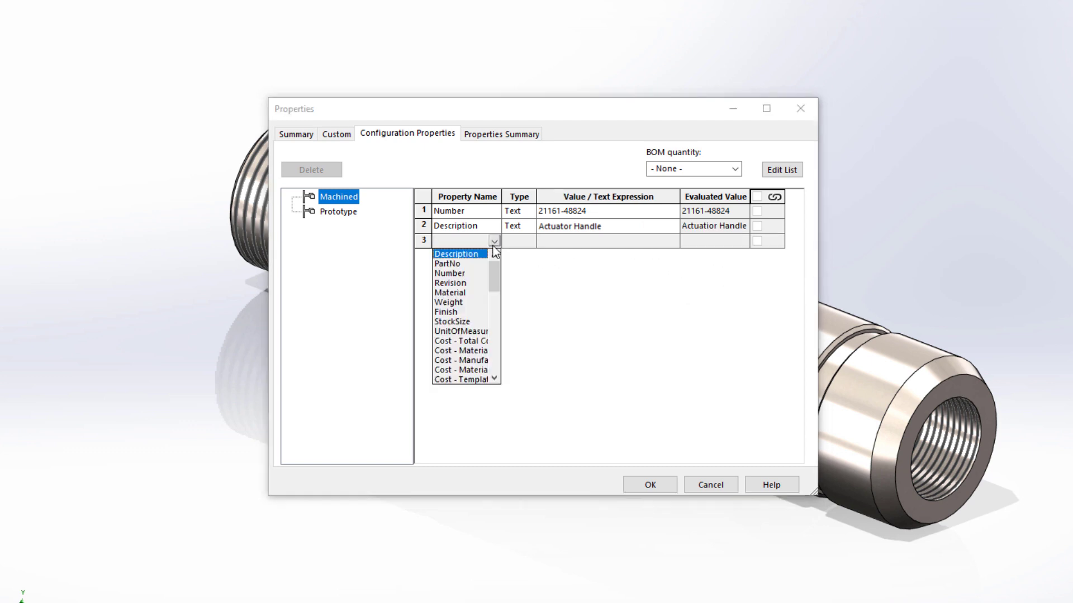
left_click(471, 292)
left_click(648, 246)
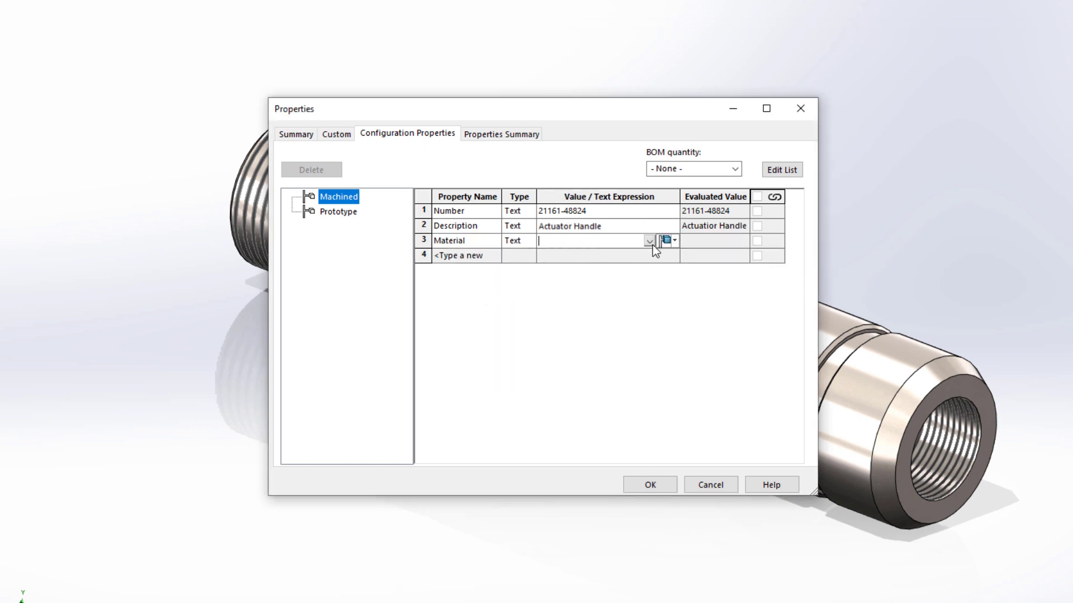
left_click(650, 241)
left_click(648, 254)
left_click(675, 241)
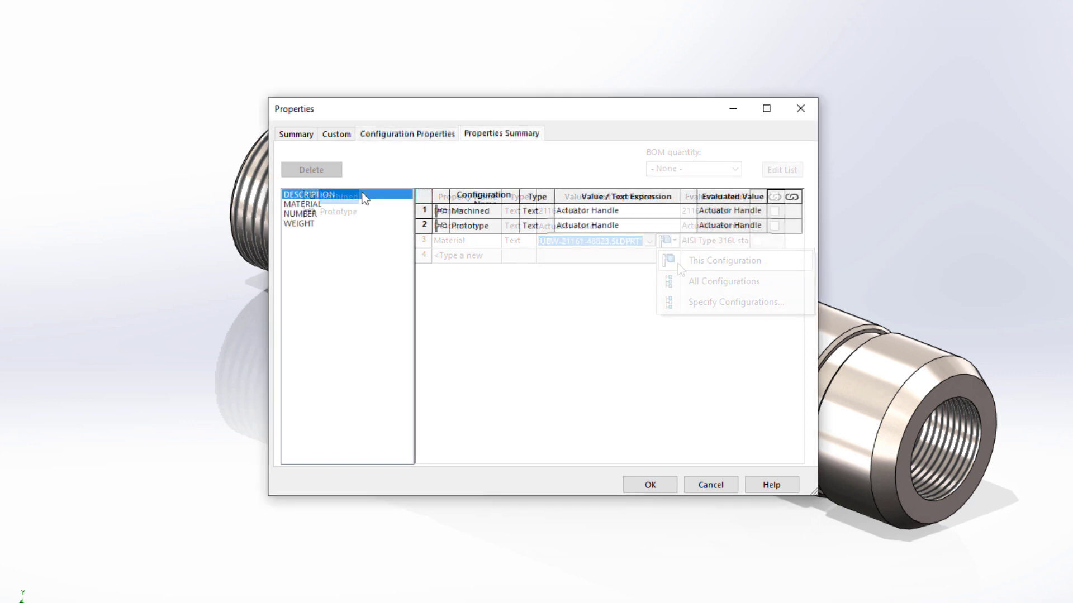
Step: Compare NUMBER across configurations and begin editing the Prototype configuration's value
left_click(337, 204)
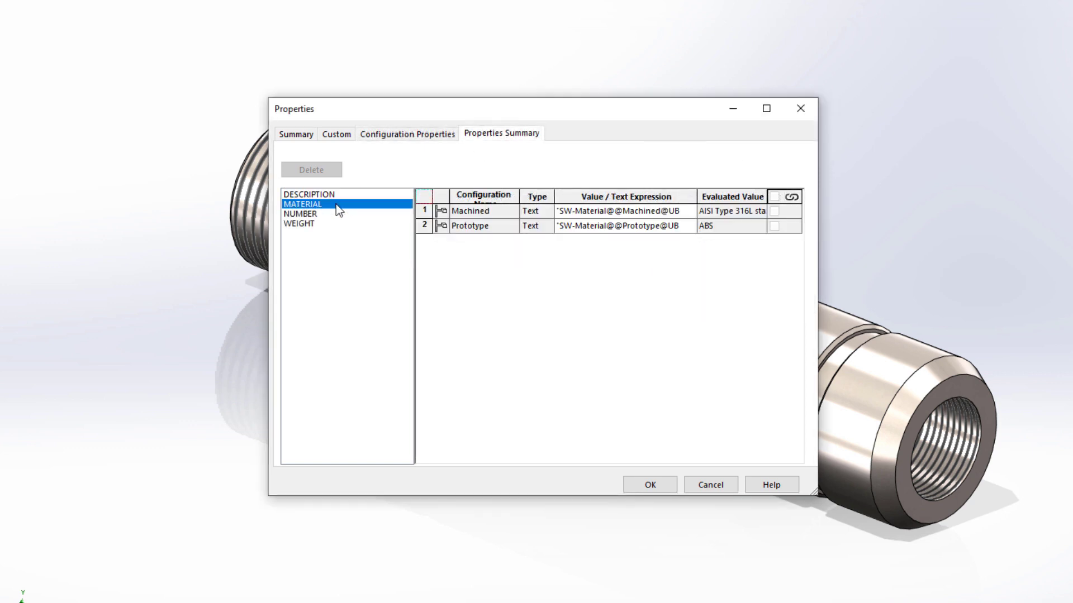
left_click(335, 214)
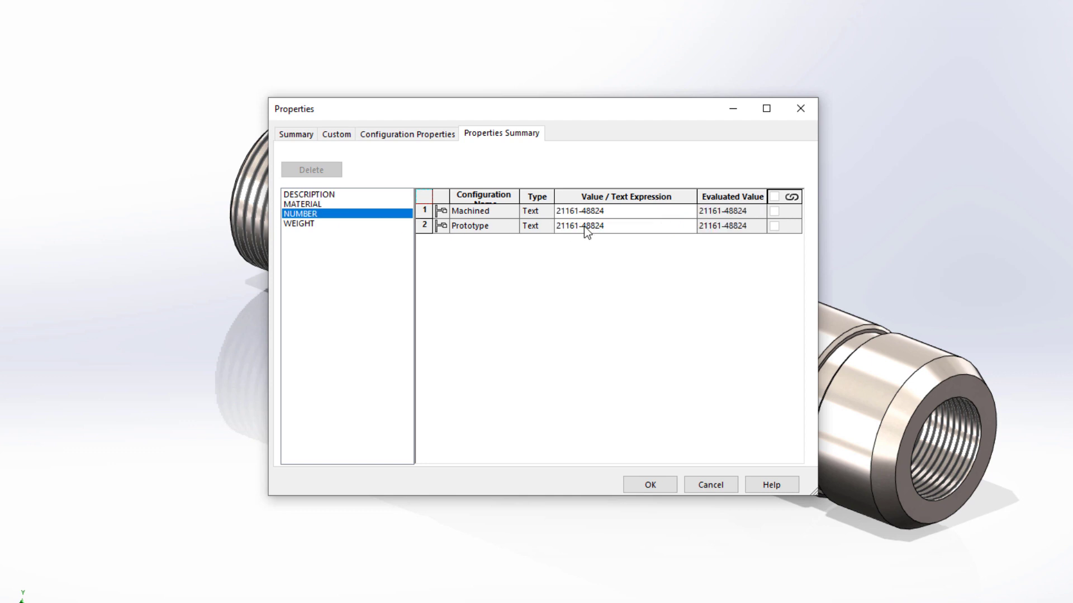
left_click(624, 229)
left_click(623, 229)
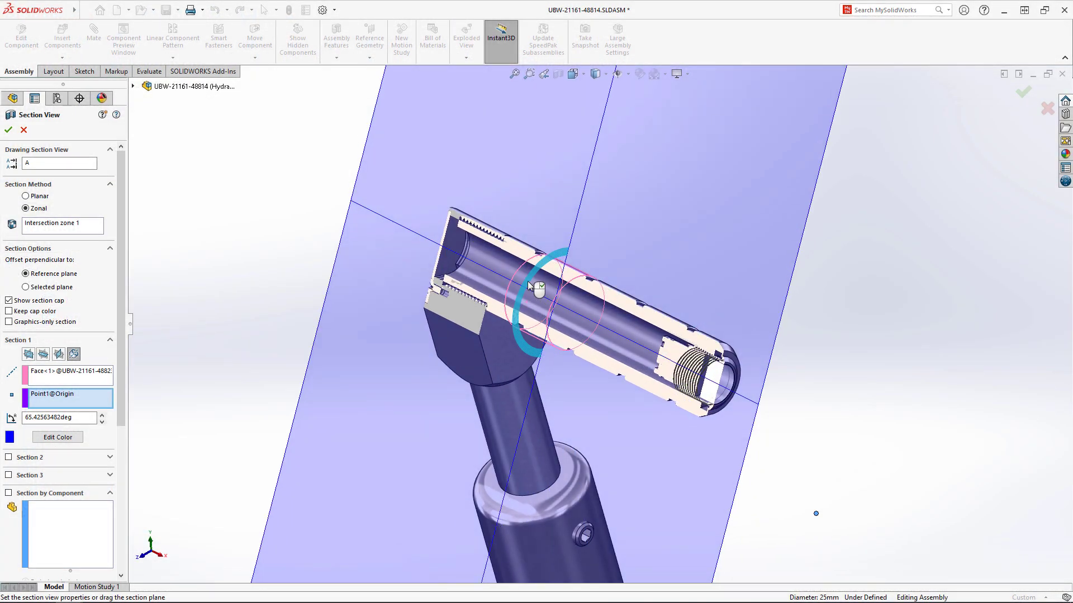
Step: Rotate the section plane and orbit the view around the threaded shaft
left_click(534, 288)
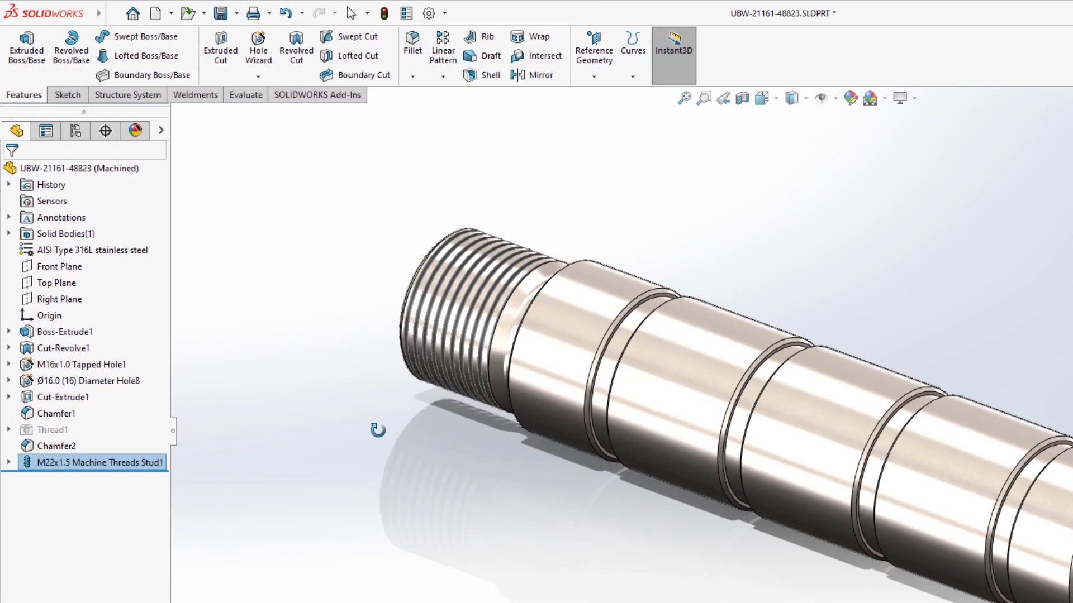
mouse_move(376, 431)
middle_mouse_down()
mouse_move(416, 434)
mouse_move(370, 434)
middle_mouse_up()
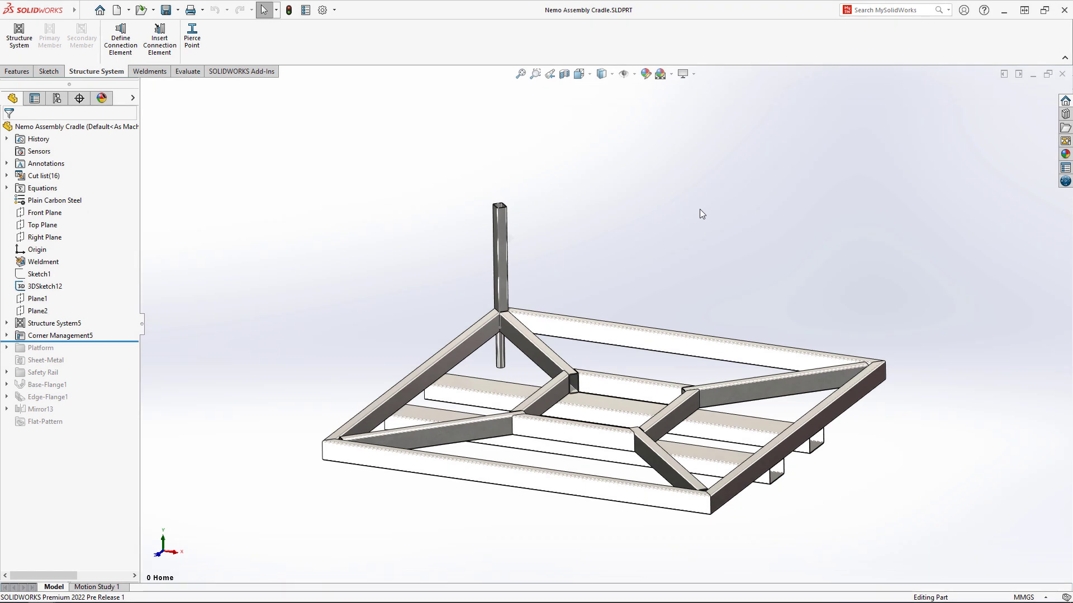
Step: Zoom in on the vertical post and set up From Point point-to-member secondary members
left_click(536, 74)
left_click_drag(405, 163, 676, 416)
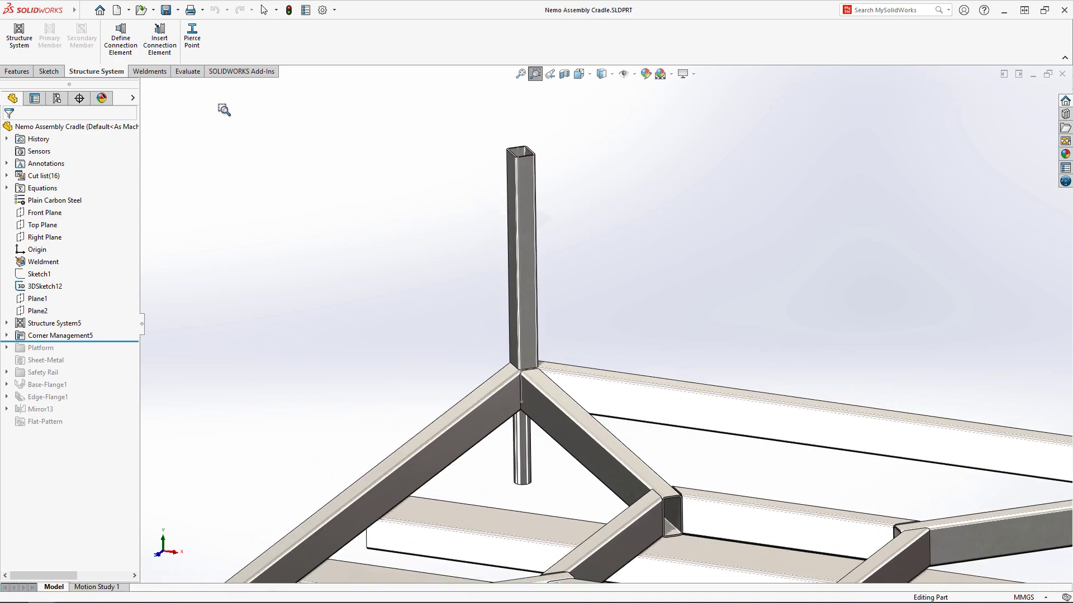
left_click(9, 41)
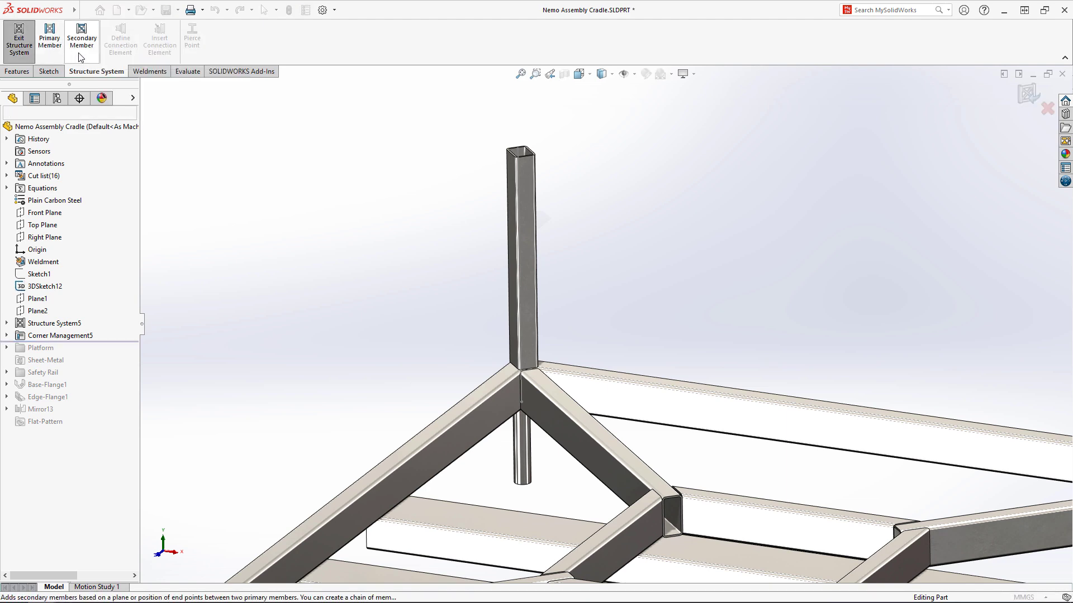
left_click(82, 38)
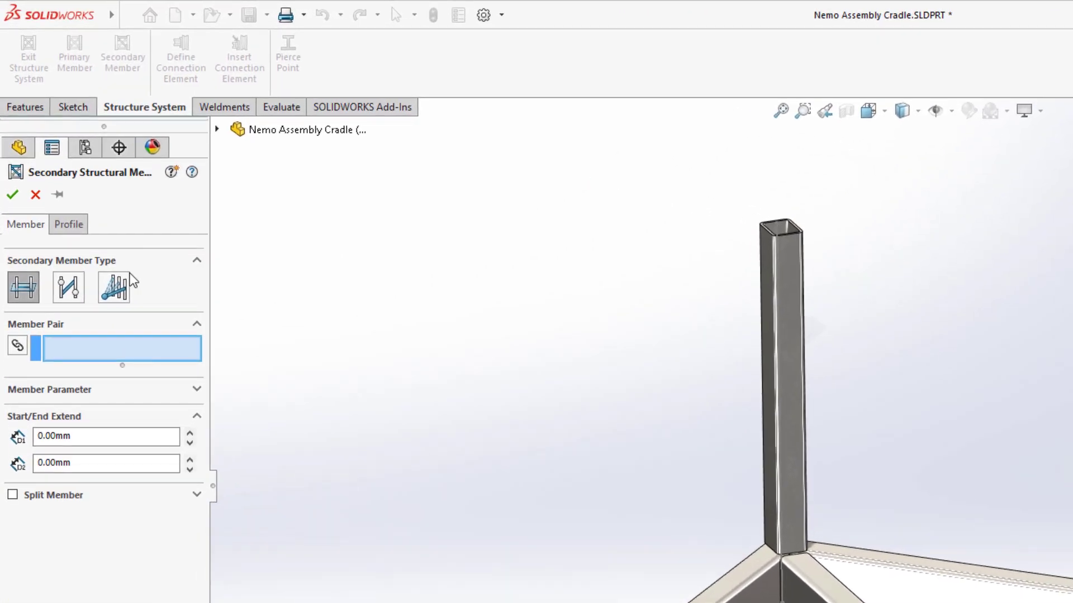
left_click(85, 200)
left_click(139, 348)
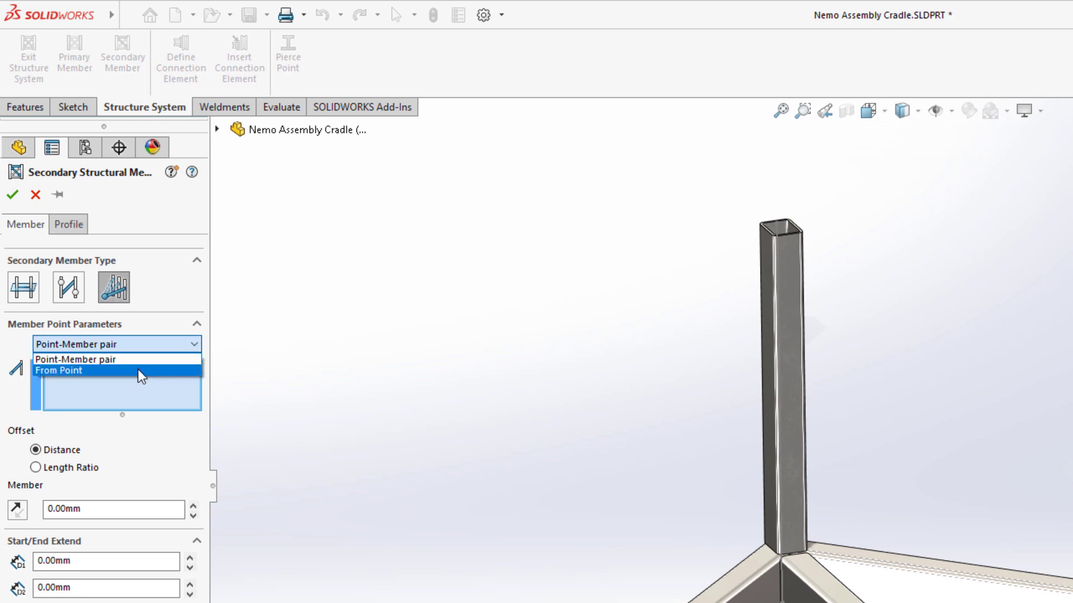
left_click(138, 370)
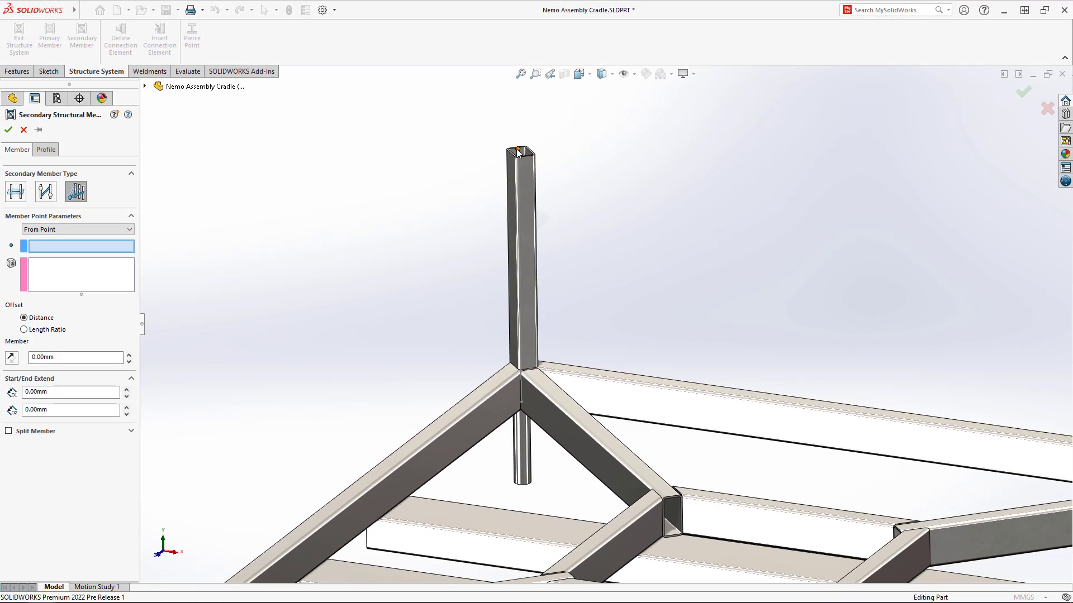
Step: Run three braces from the post top to both diagonal beams and the right top rail
left_click(518, 151)
left_click(461, 404)
left_click(584, 400)
left_click(609, 377)
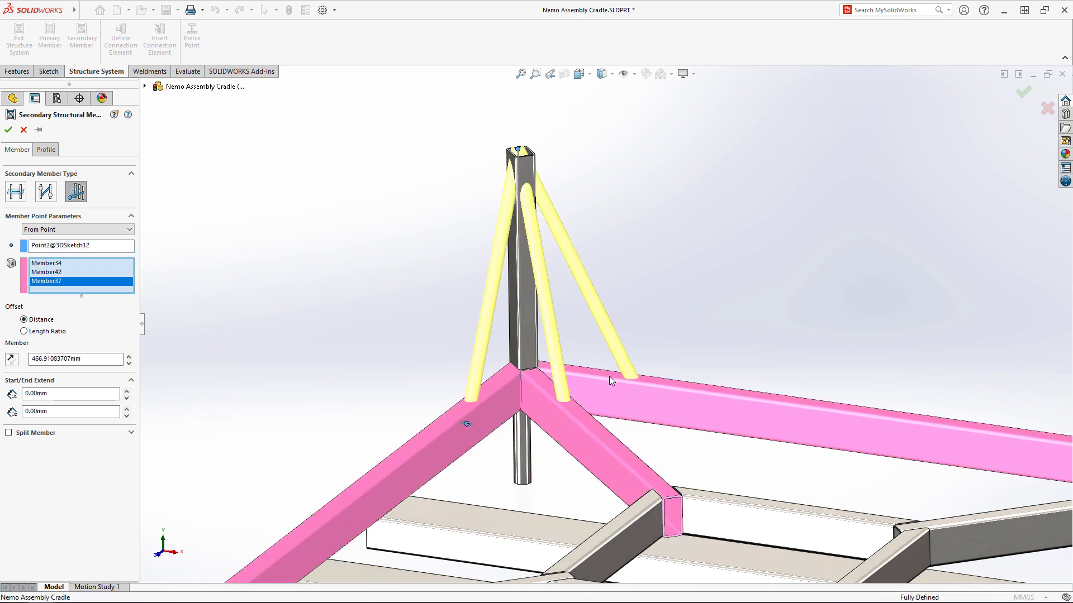
right_click(609, 376)
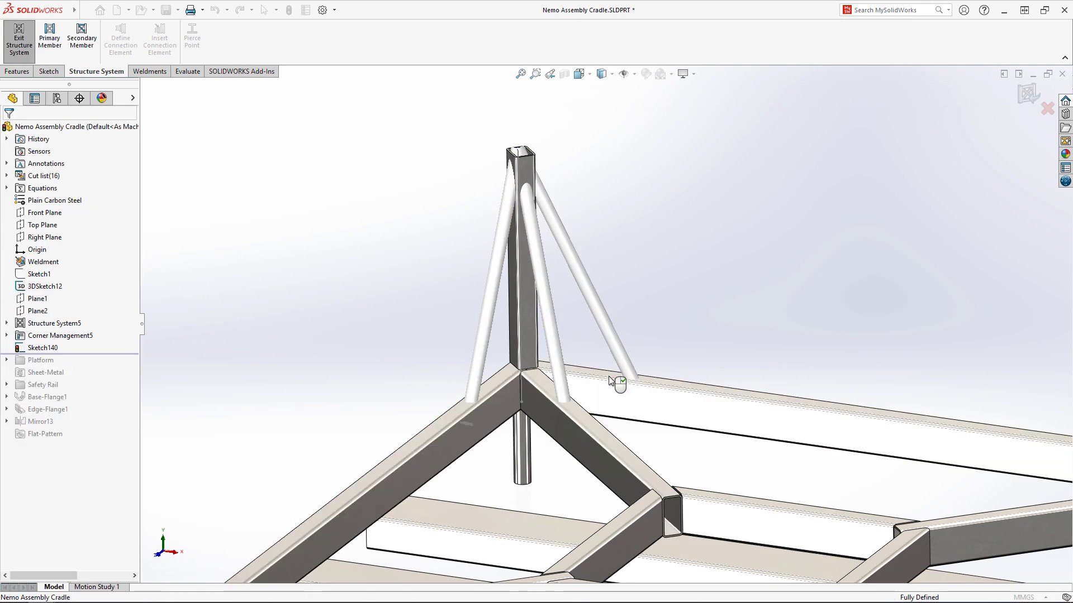
Step: Trim the three braces at the post's simple and complex corners, with Allow Extension cleared
left_click(28, 58)
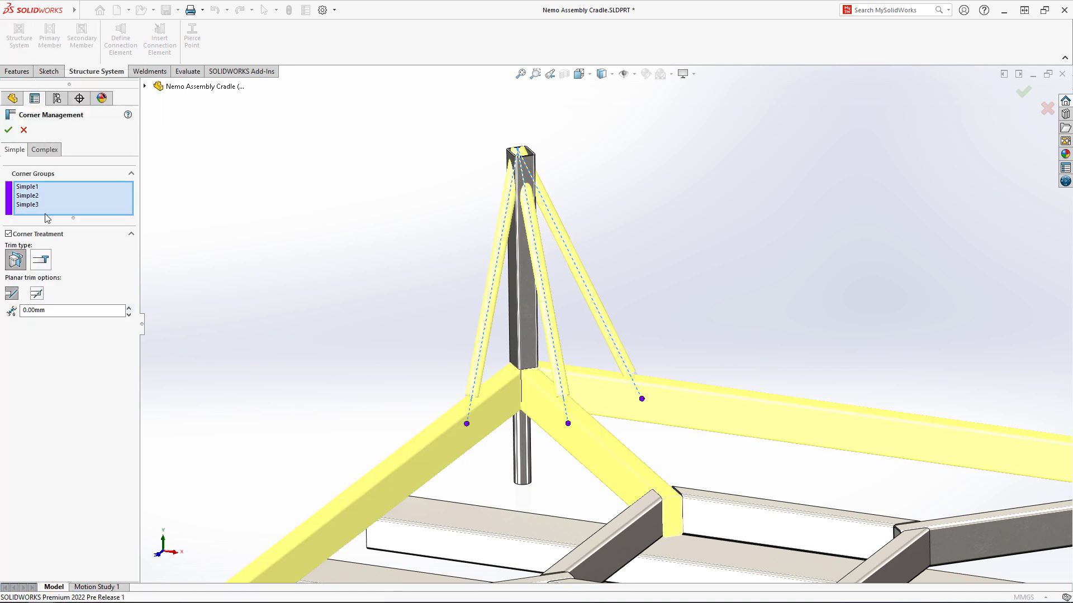
left_click(47, 261)
left_click(58, 147)
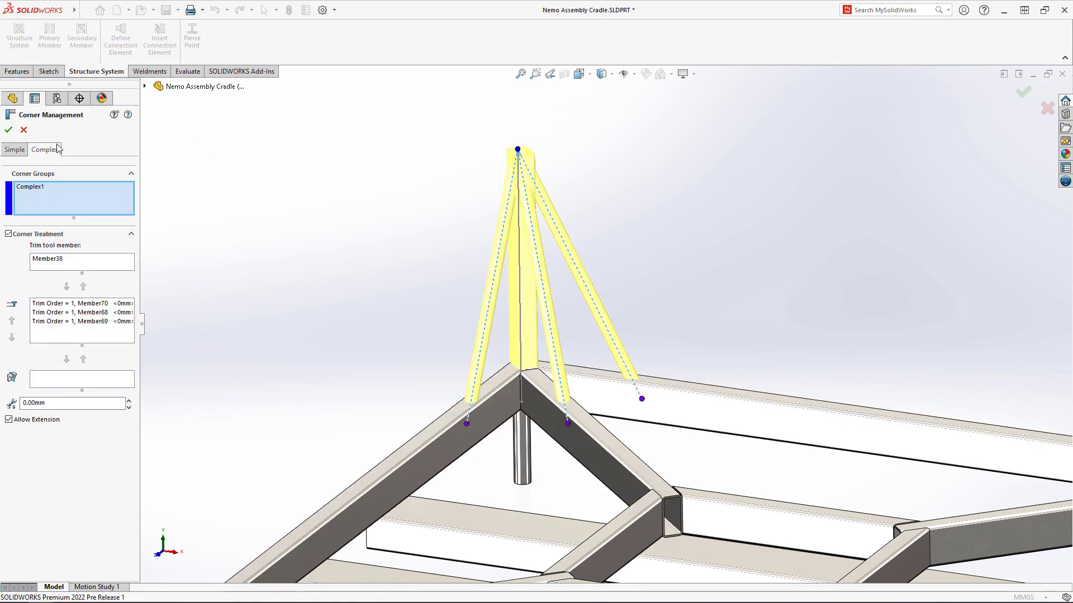
left_click(66, 304)
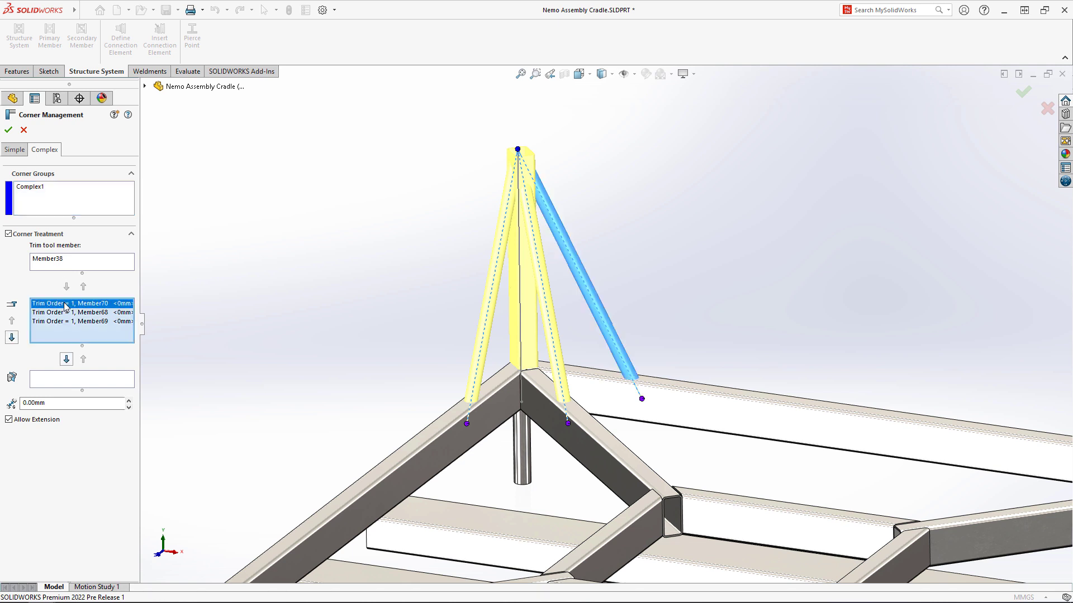
left_click(65, 313)
left_click(66, 322)
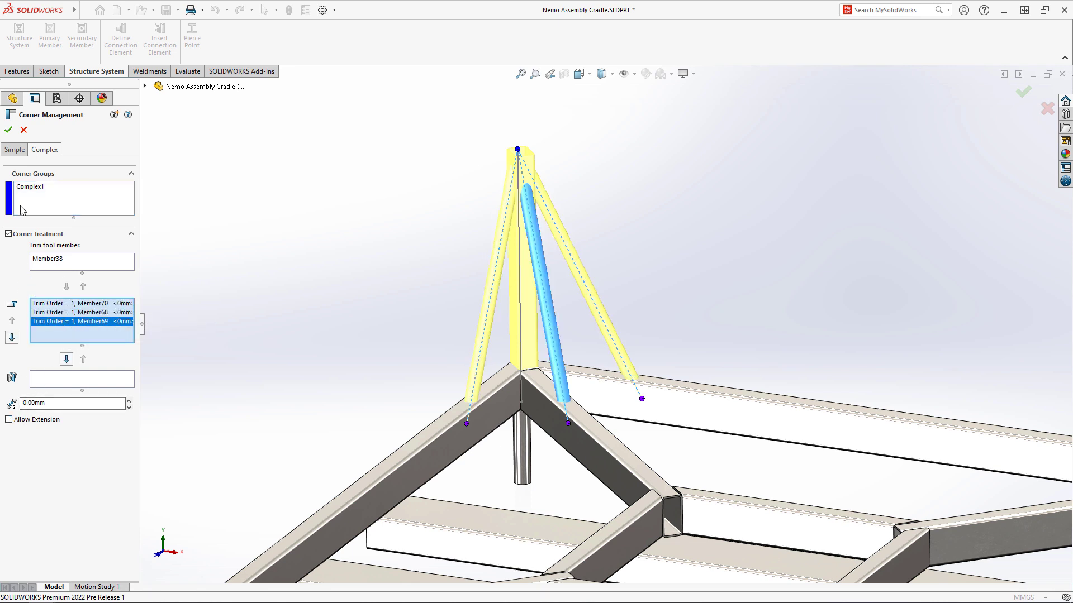
left_click(9, 129)
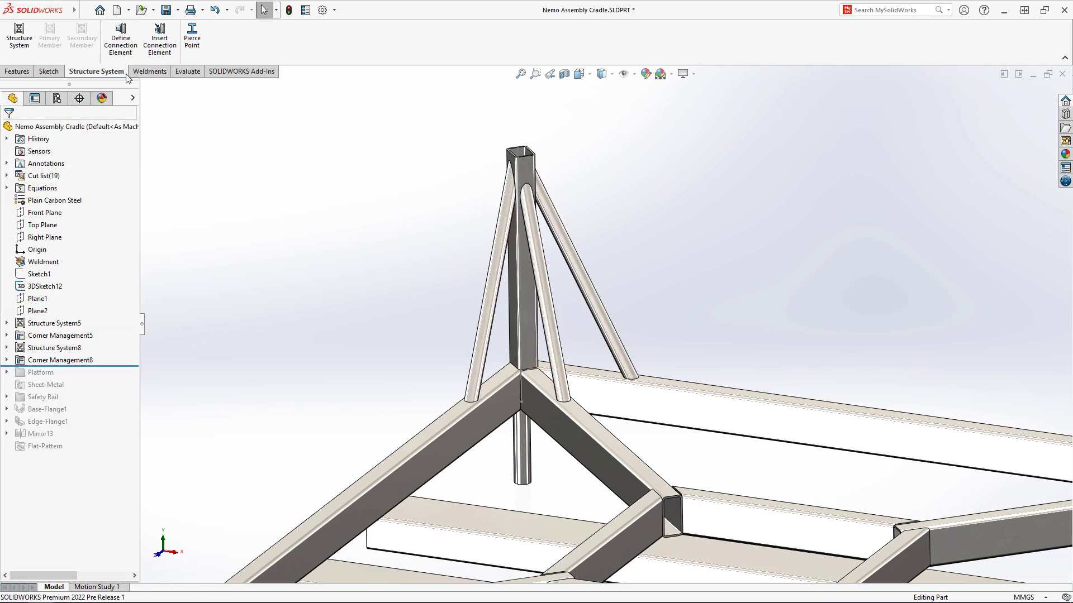
Step: Place a Sample Plate 100 base plate at the lower post's end
left_click(159, 39)
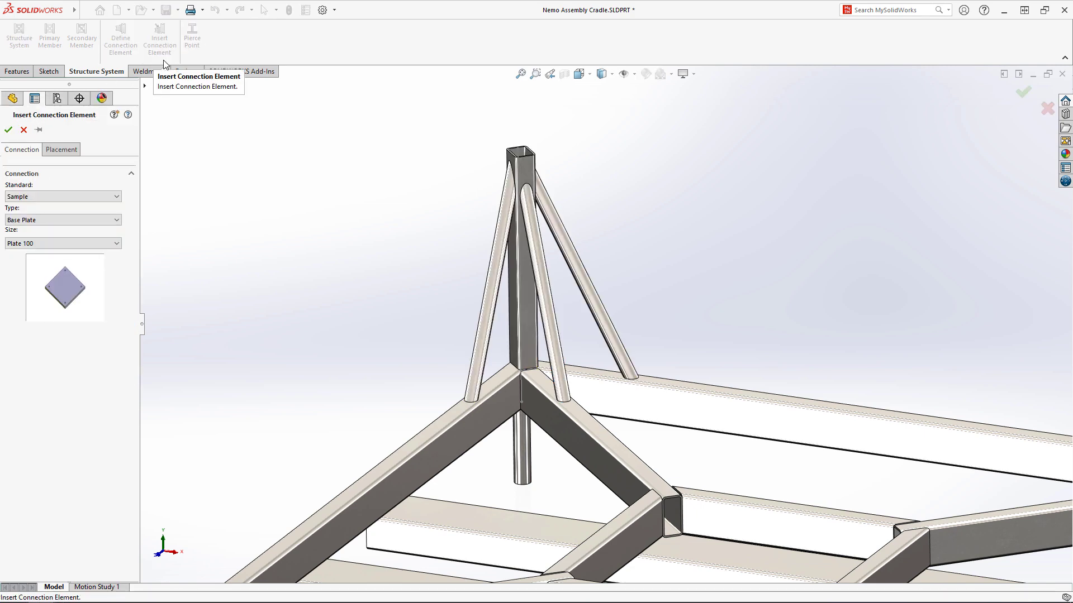
left_click(117, 219)
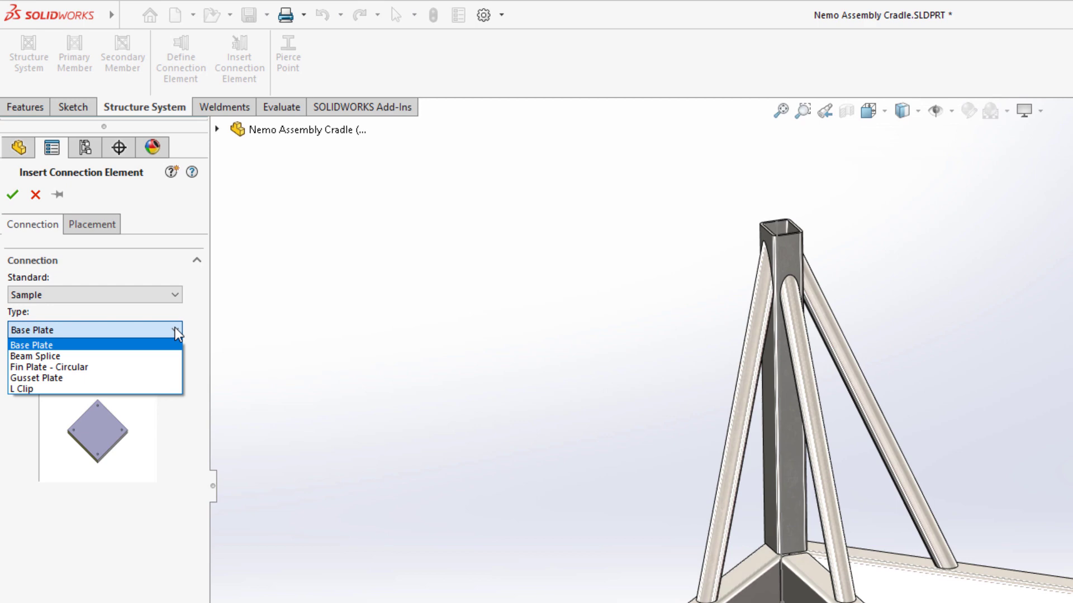
key("Down")
key("Down")
key("Down")
key("Down")
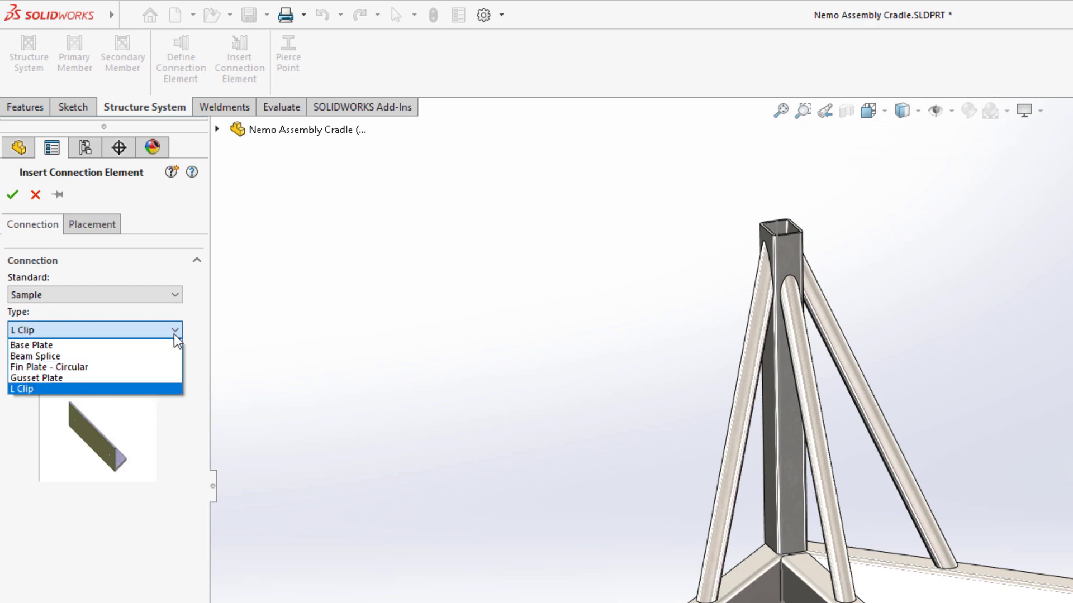
left_click(162, 346)
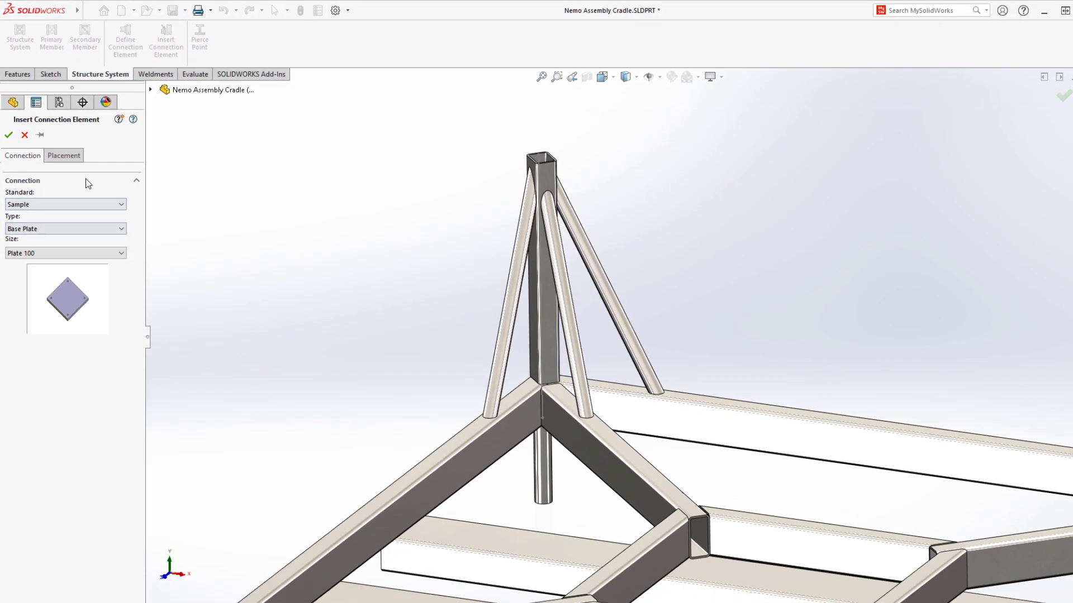
left_click(104, 227)
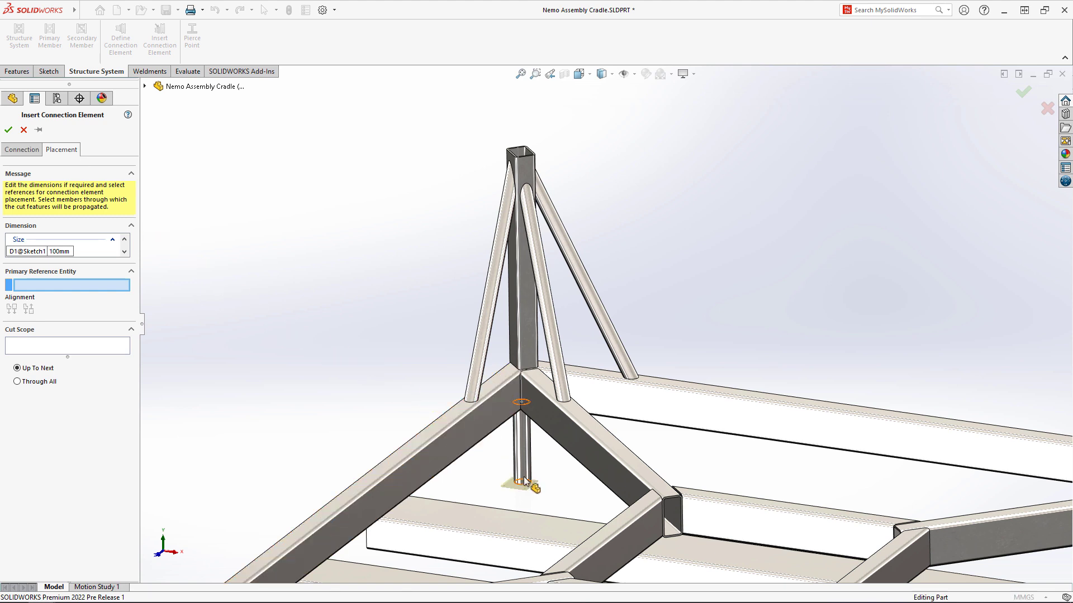
left_click(441, 412)
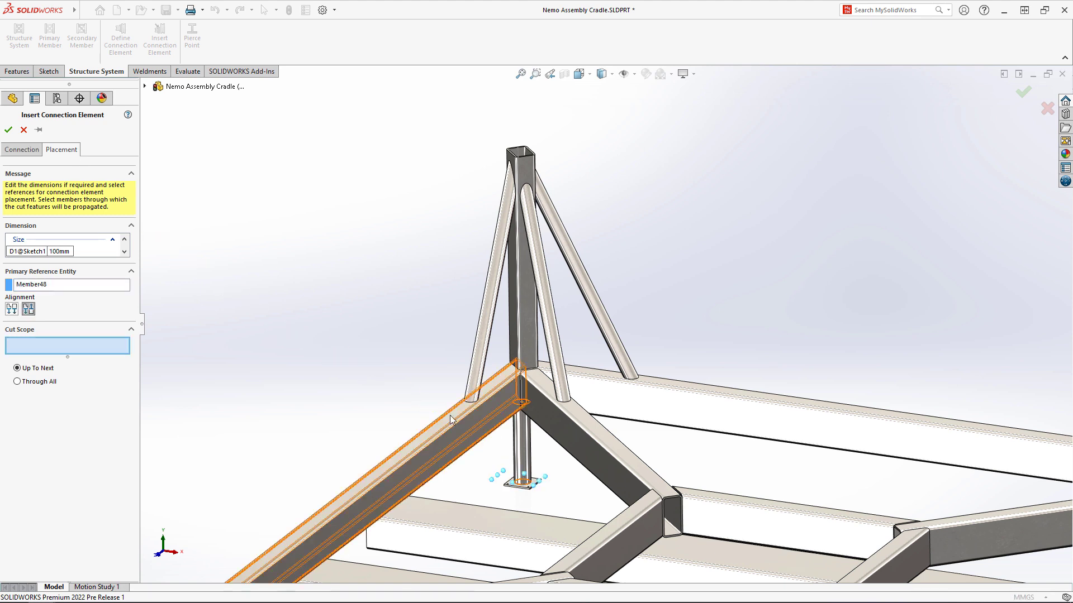
left_click(8, 132)
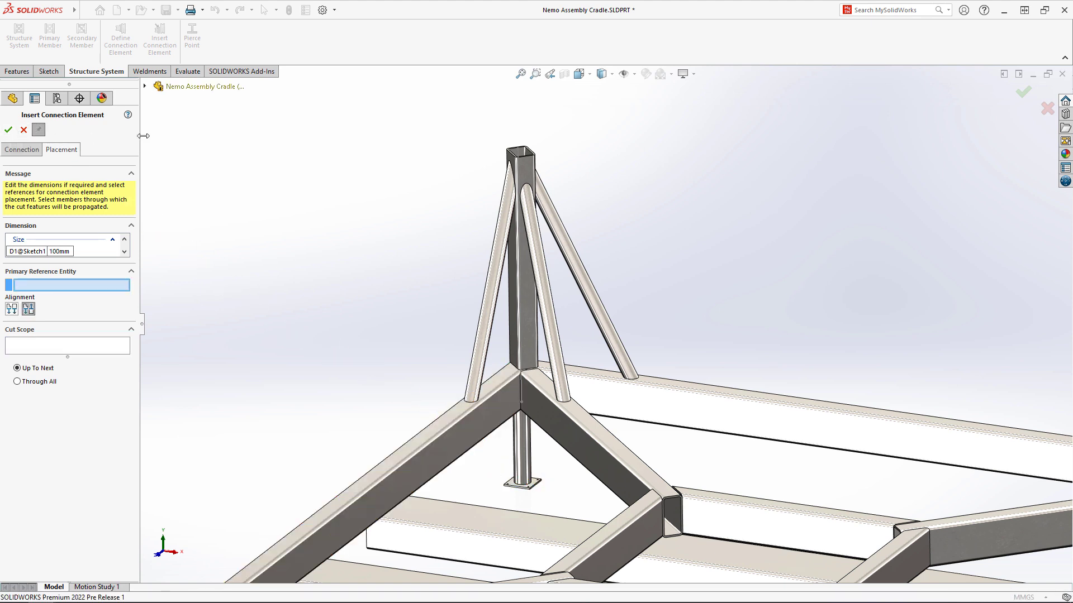
Step: Add a second base plate on top of the vertical post with D1 set to 150 mm
left_click(510, 152)
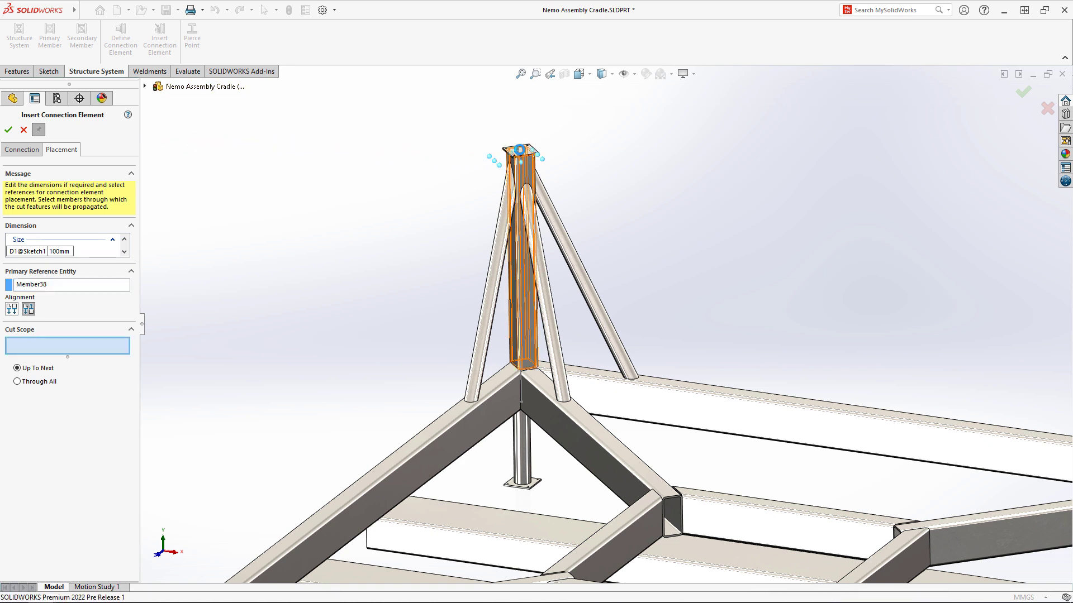
left_click(63, 251)
type("150")
key("Return")
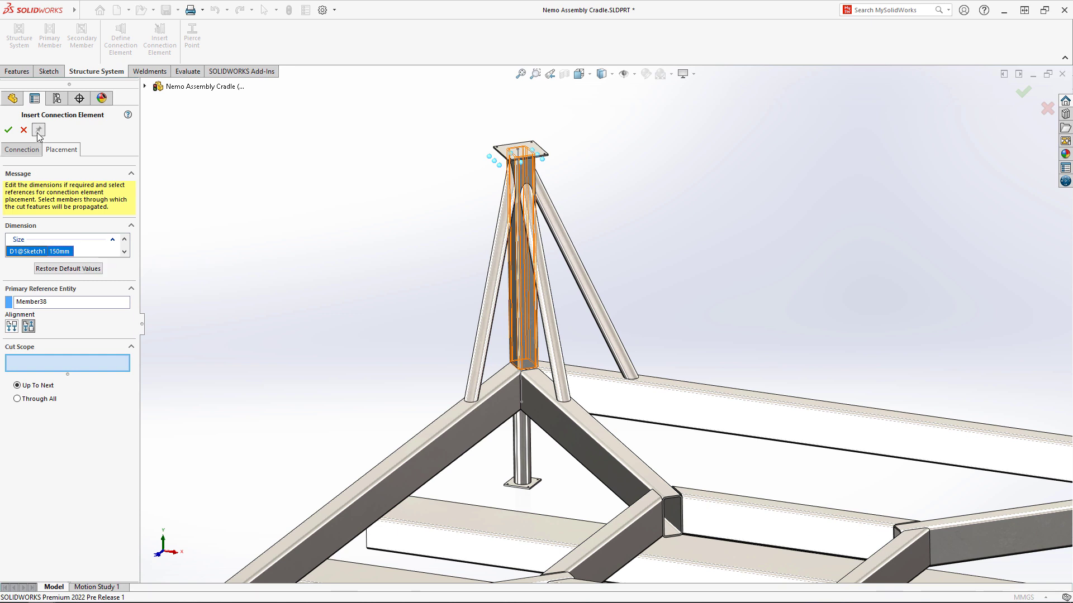
left_click(8, 131)
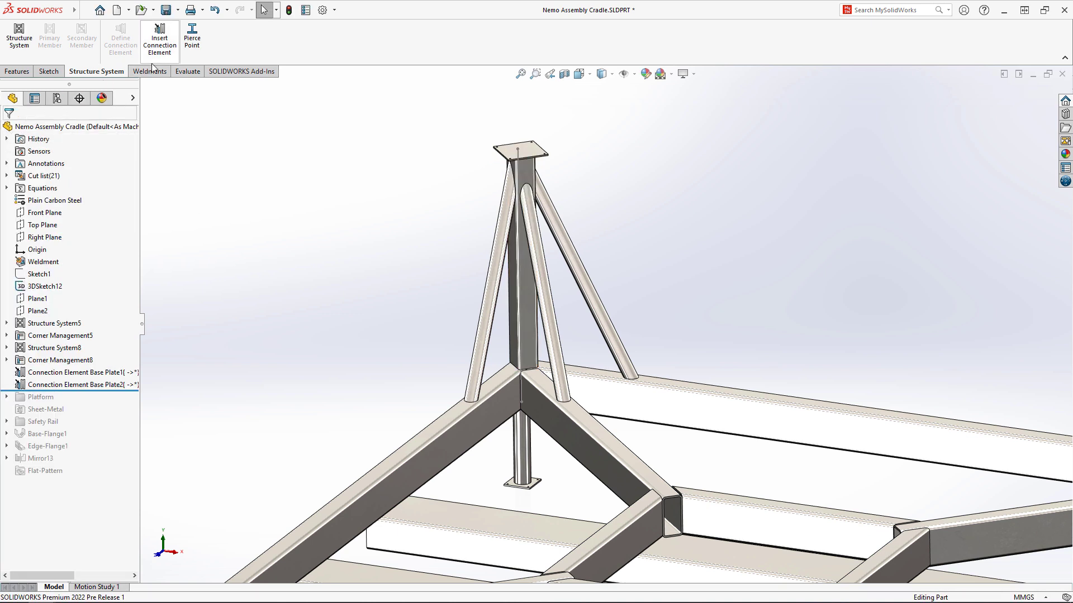
Step: Add an L 100 L-clip referencing the diagonal and lower beam faces, cutting both members
left_click(163, 58)
left_click(116, 220)
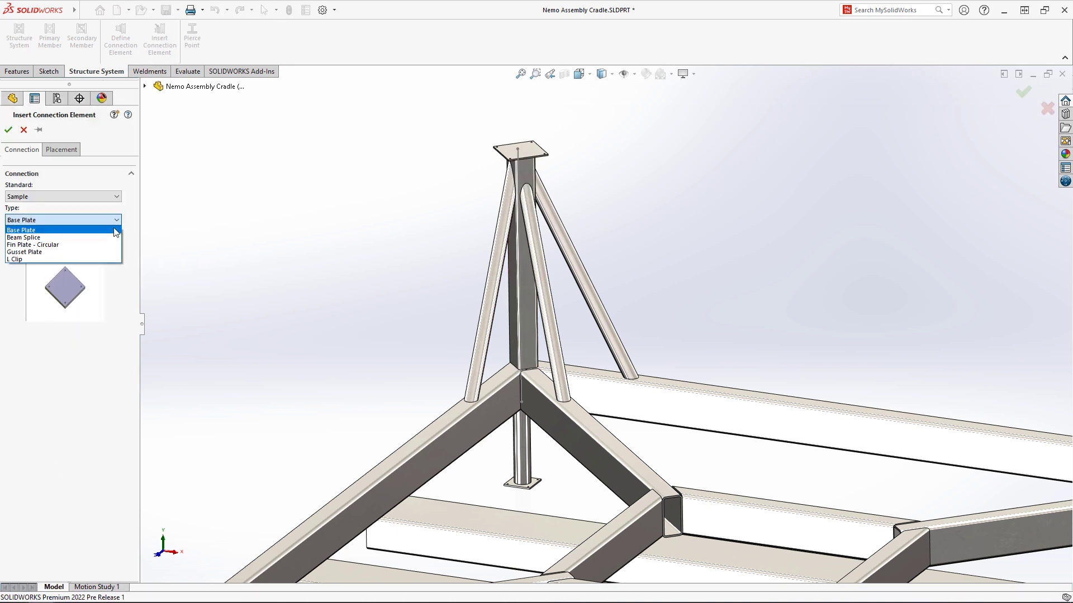
left_click(109, 260)
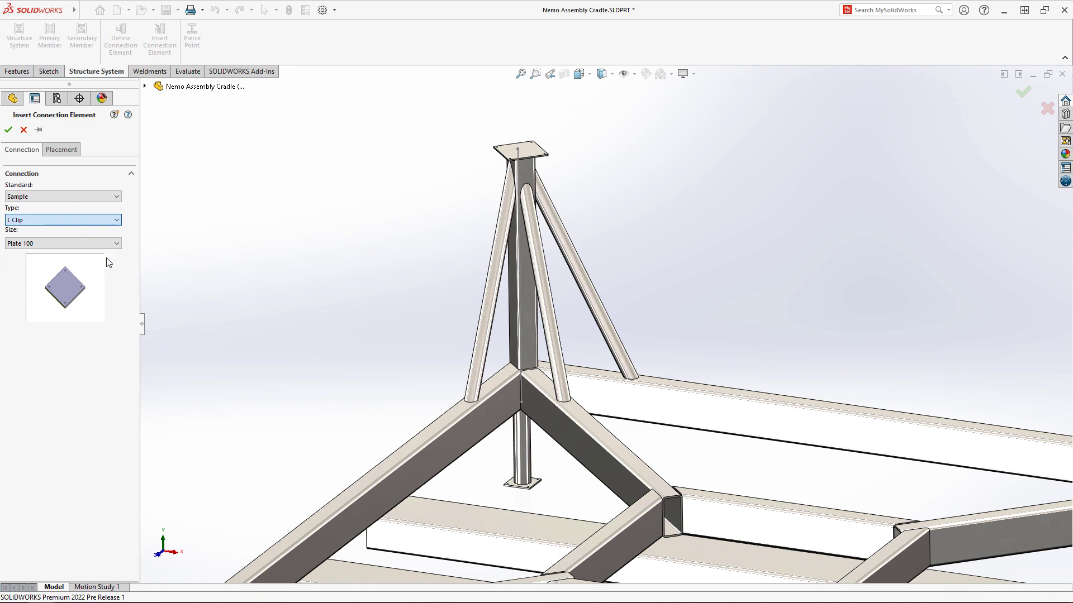
left_click(74, 153)
left_click(390, 495)
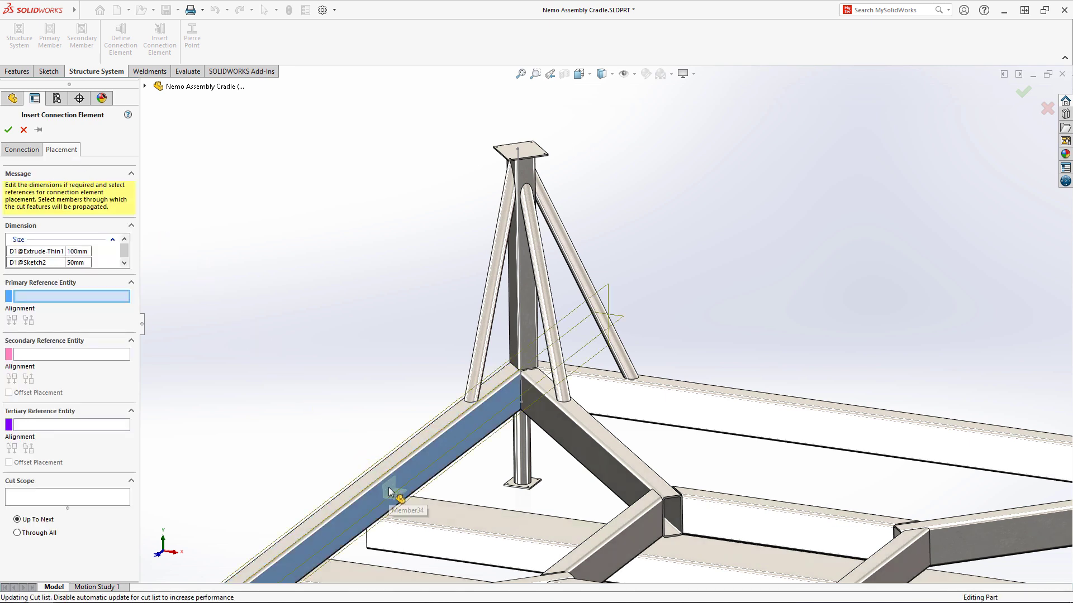
left_click(412, 511)
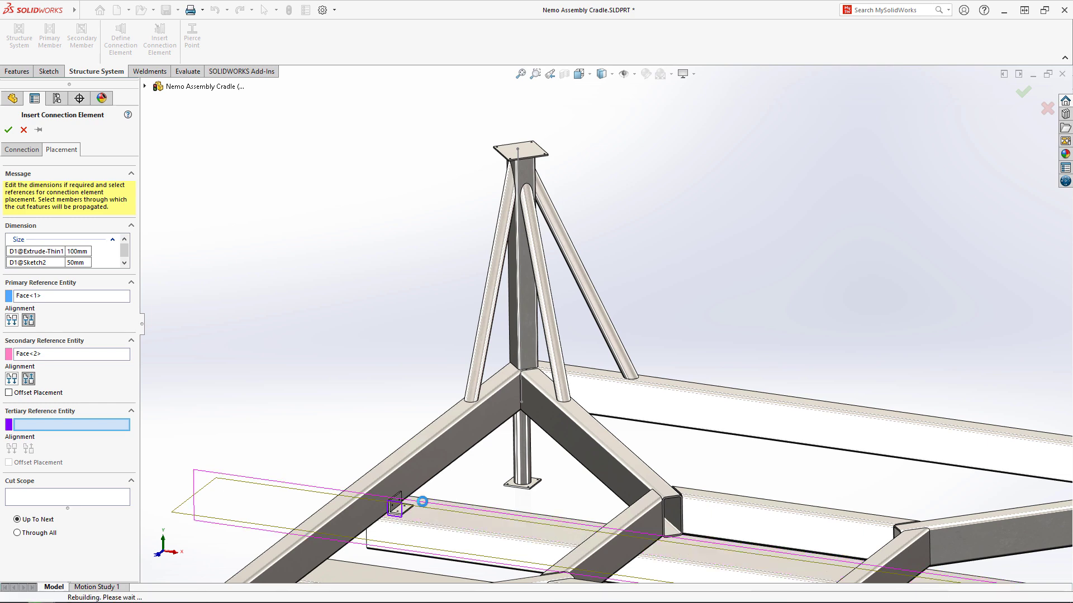
left_click(426, 509)
left_click(427, 475)
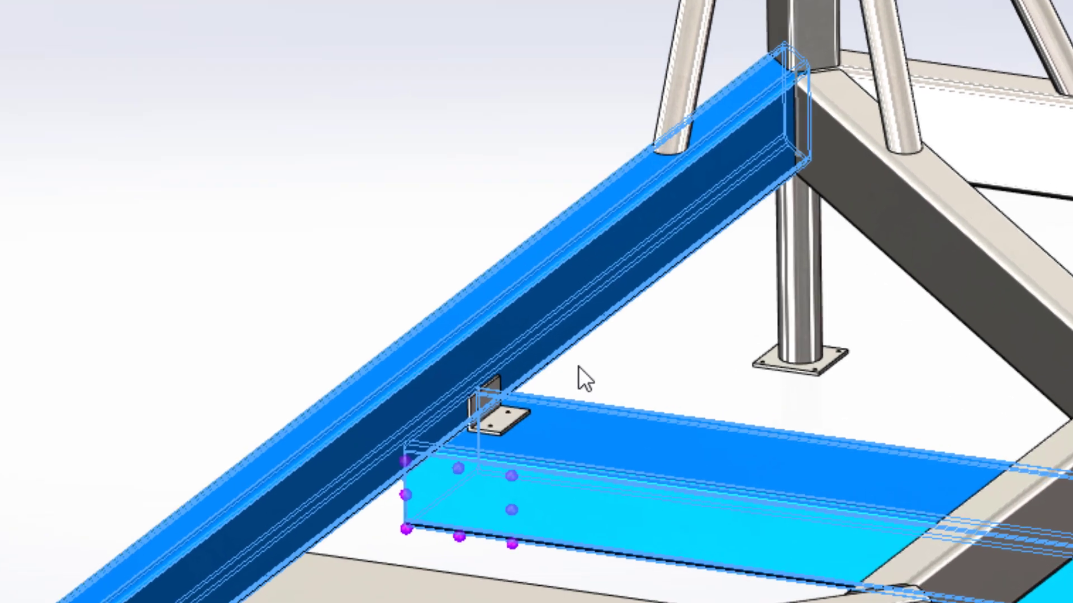
left_click(438, 481)
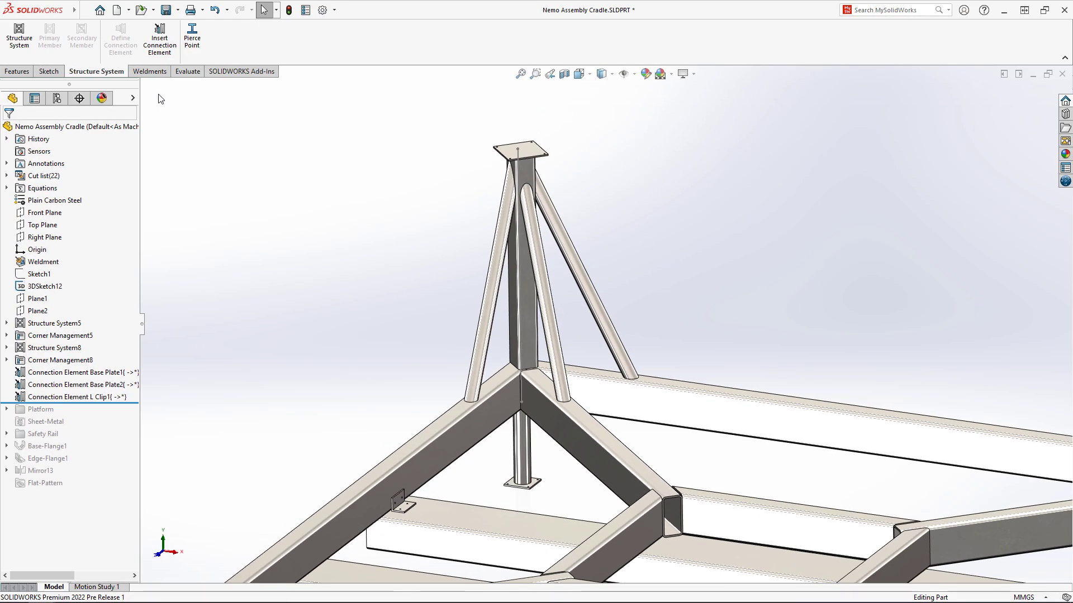
Step: Cap the frame member's open end face with a 5.00 mm end cap
left_click(150, 71)
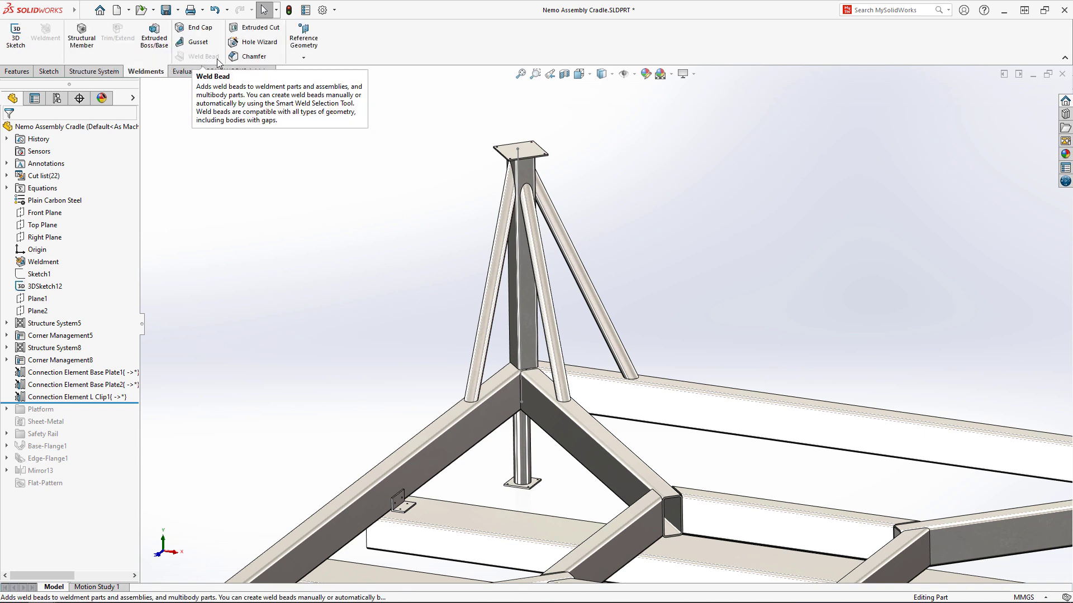
left_click(196, 28)
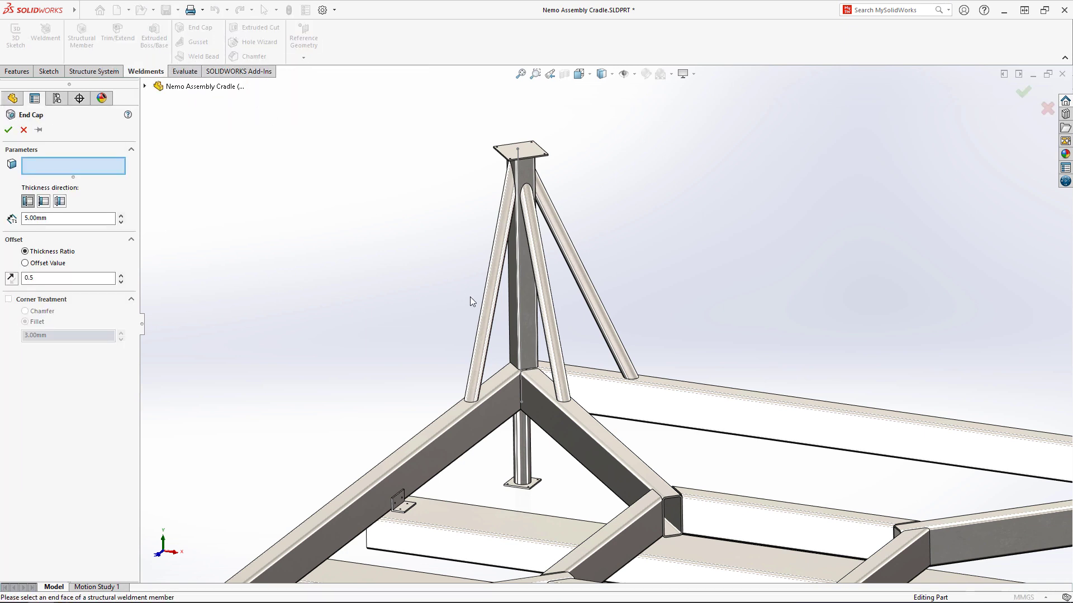
left_click(683, 508)
Step: Mirror the leg post, base plate and L-clip about the Front and Right Planes to all corners
key("f")
key("s")
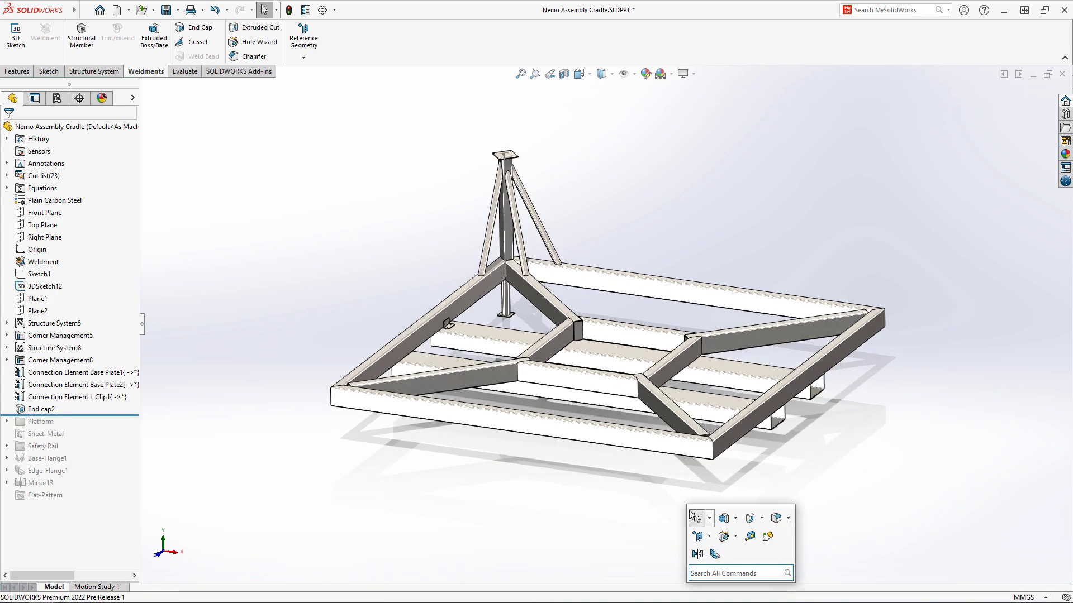
left_click(697, 554)
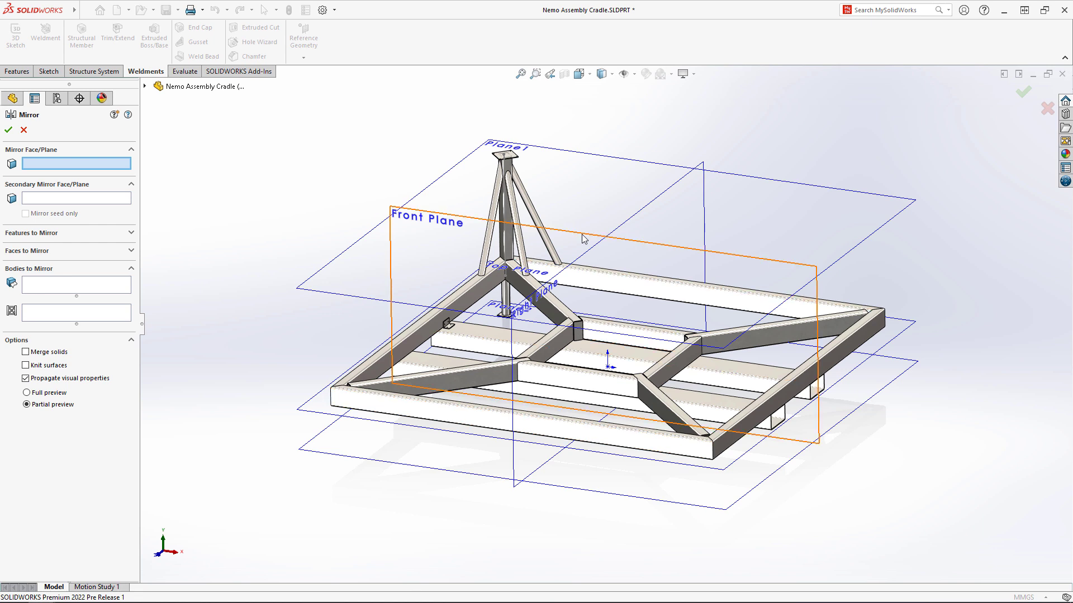
left_click(620, 262)
left_click(643, 178)
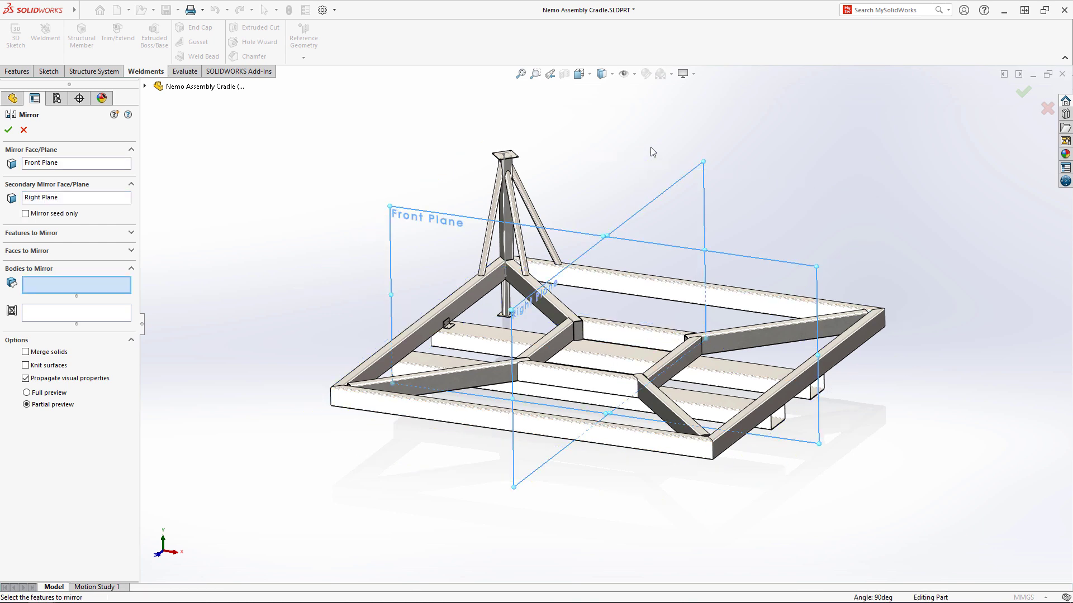
left_click(507, 305)
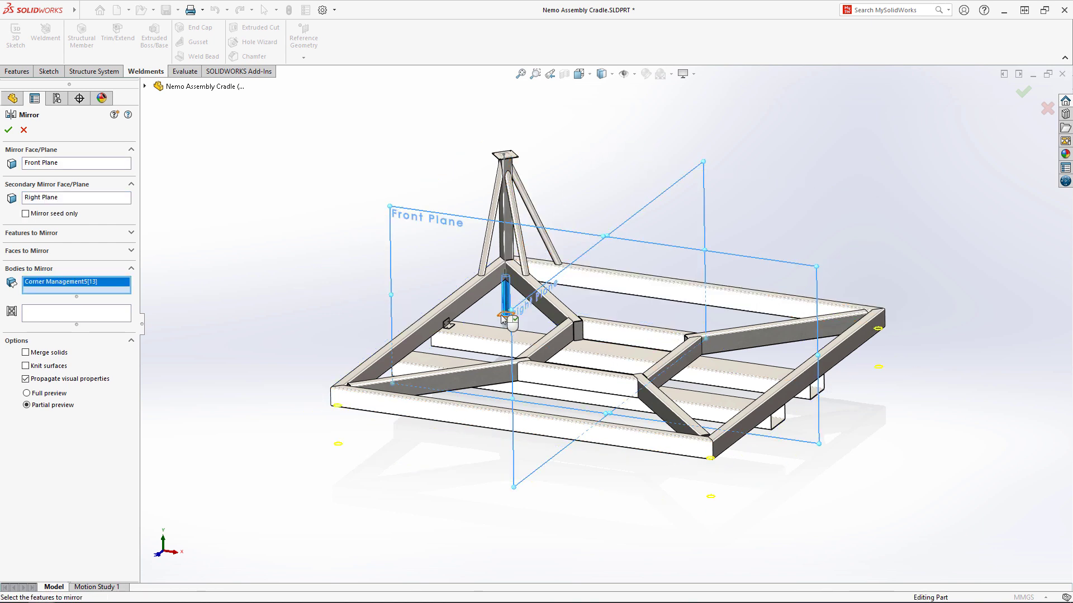
left_click(505, 316)
left_click(447, 322)
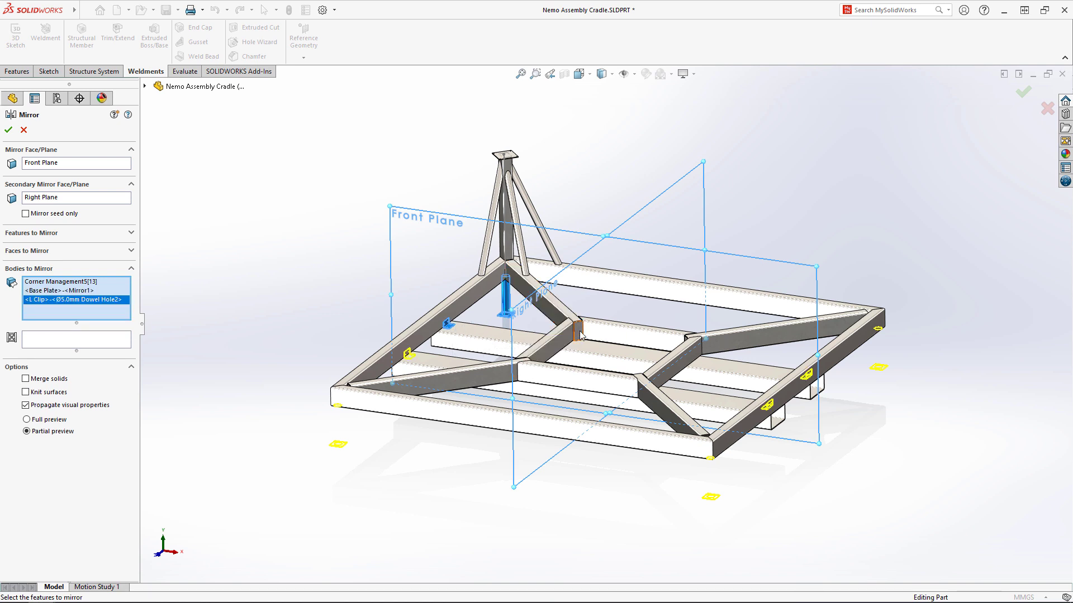
left_click(580, 334)
key("Return")
Step: Mirror the five support-tower bodies about the Right Plane and the tower's top face
key("s")
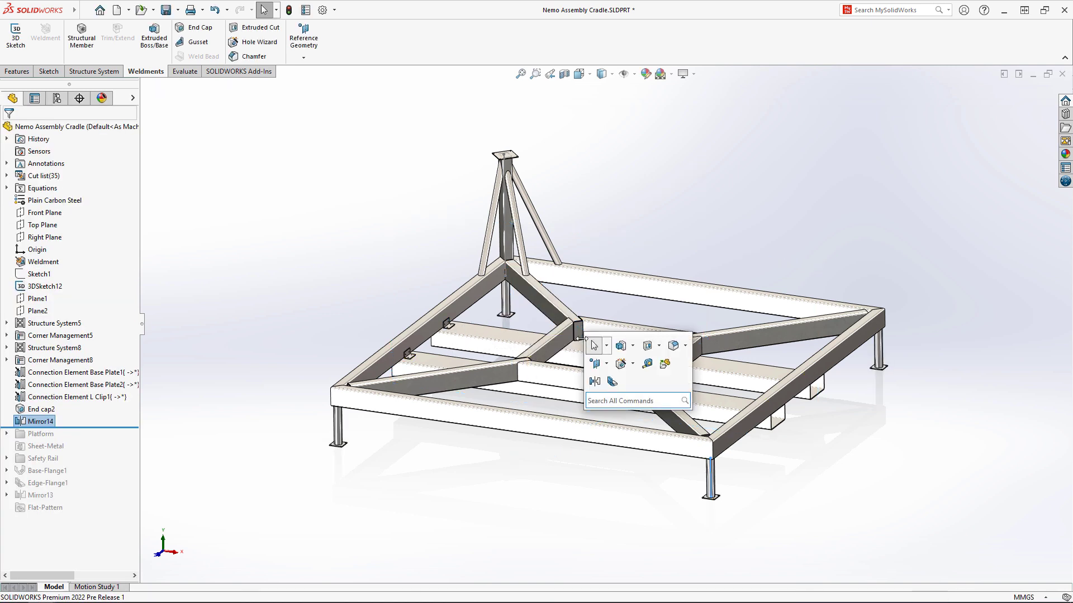
left_click(593, 346)
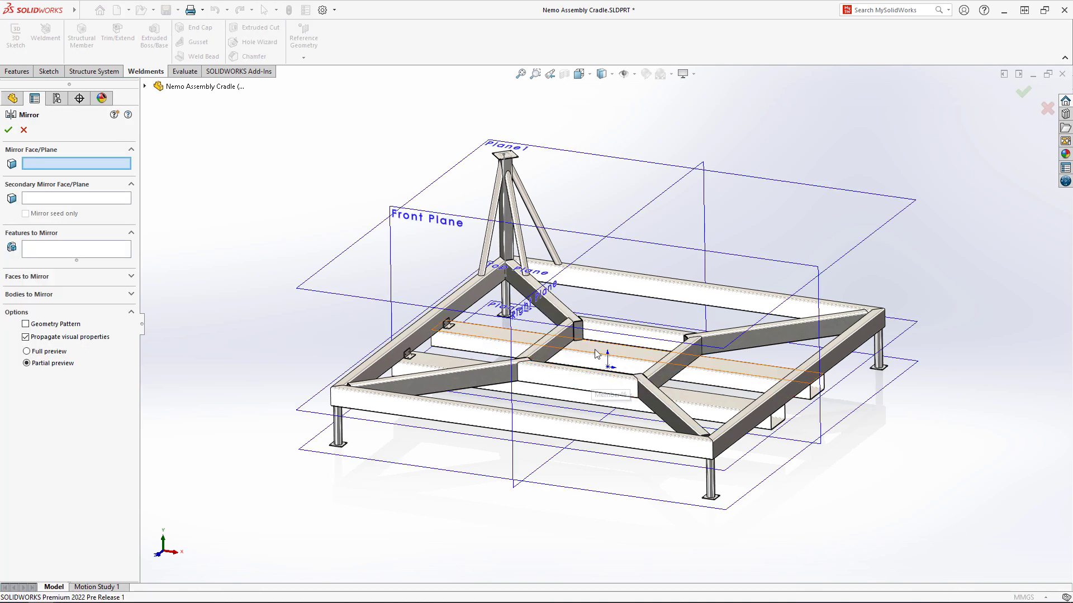
left_click(603, 238)
left_click(514, 158)
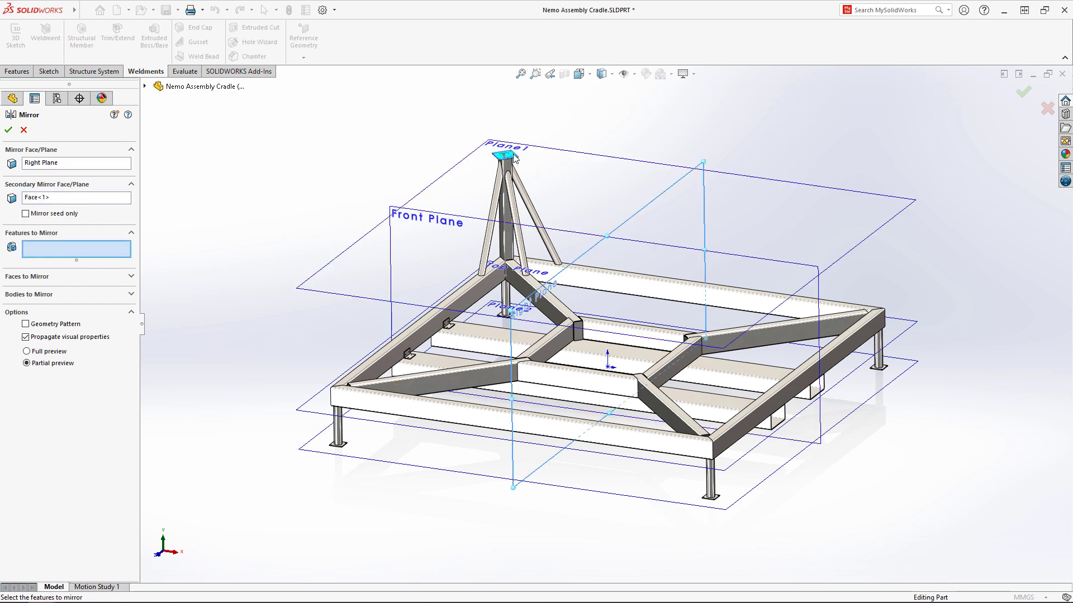
left_click(131, 295)
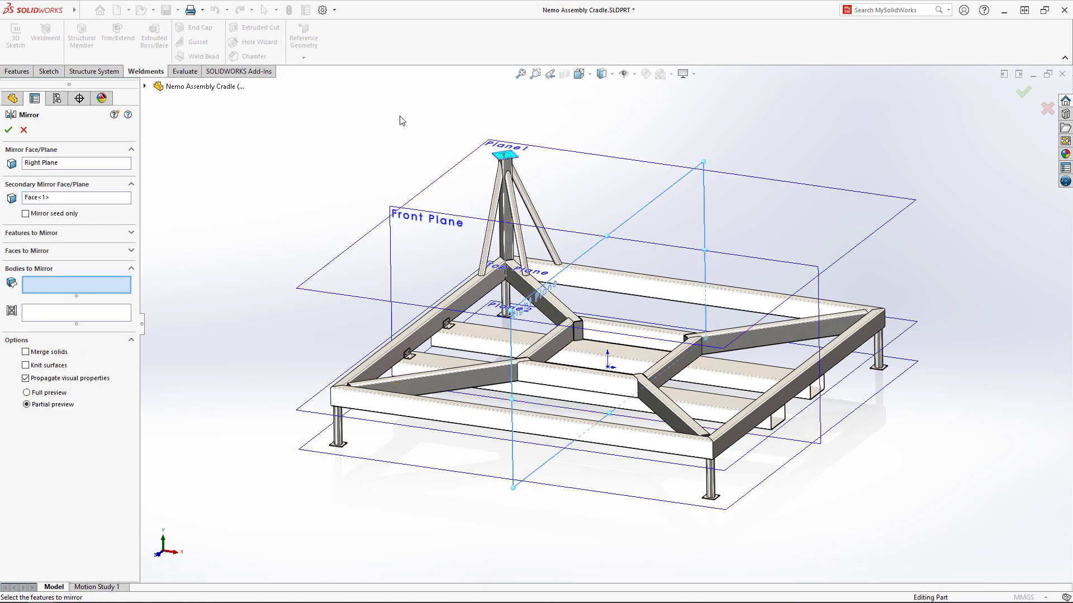
left_click_drag(405, 120, 580, 288)
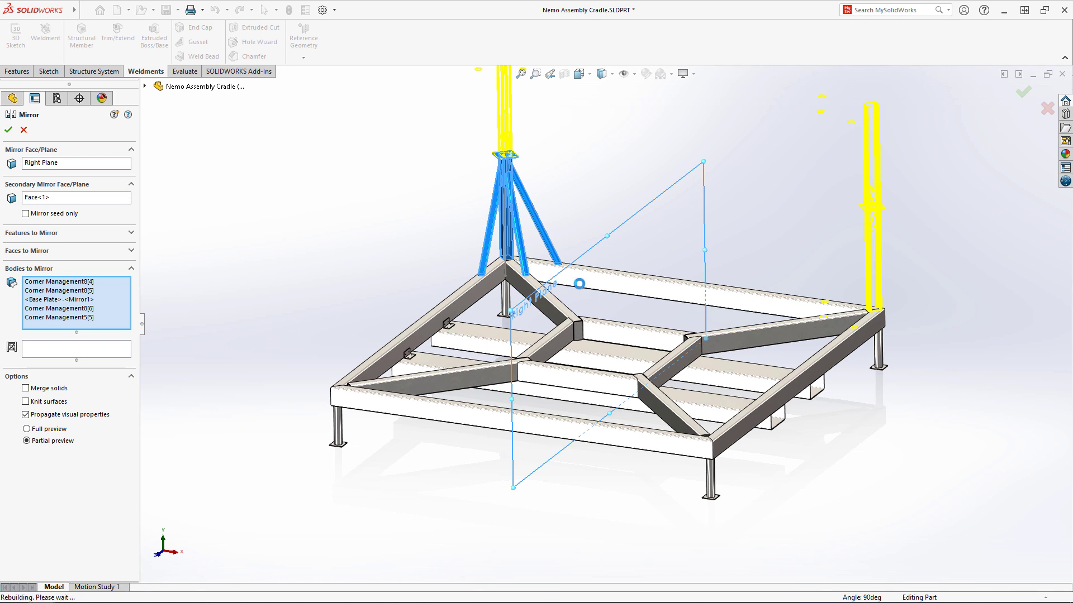
key("Return")
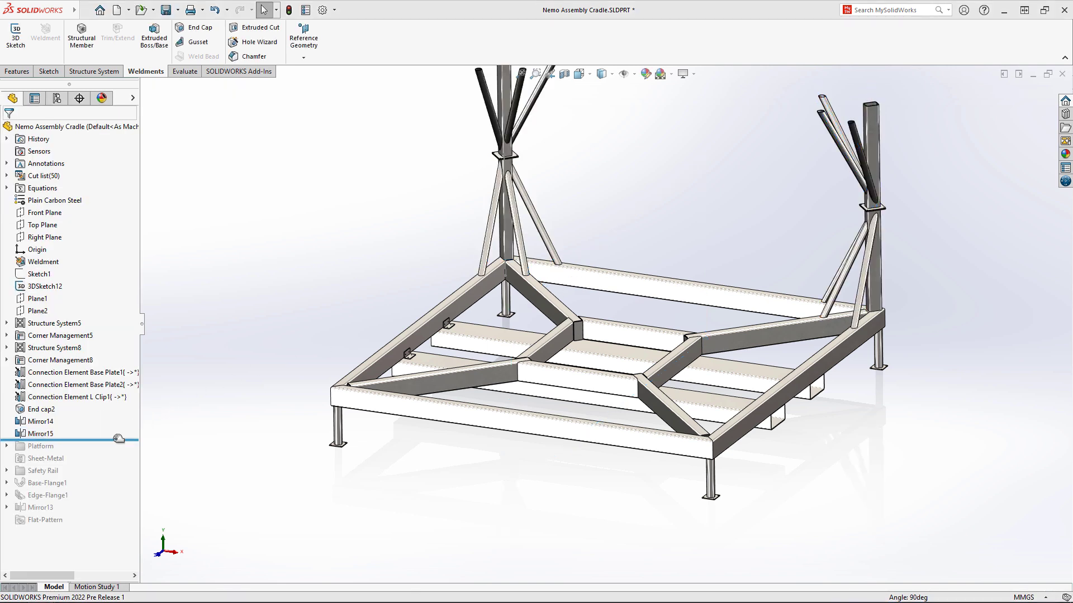
Step: Roll back below Edge-Flange1 and add Edge-Flange2 on the platform's lower edges at 124.7366 mm
left_click_drag(117, 440, 116, 499)
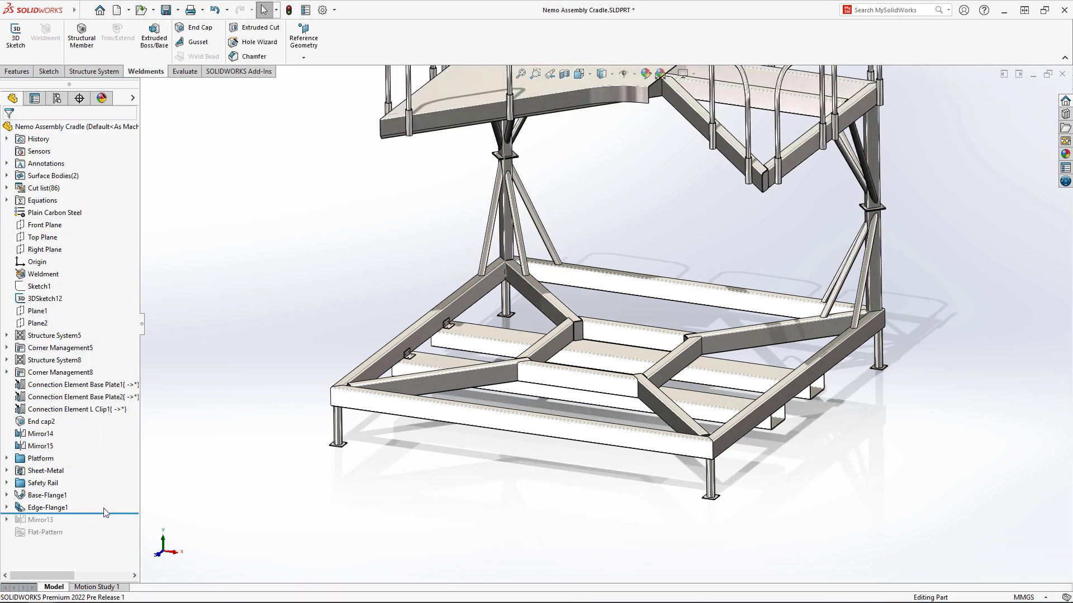
left_click(536, 73)
left_click_drag(341, 70, 712, 122)
key("s")
left_click(720, 364)
left_click(777, 348)
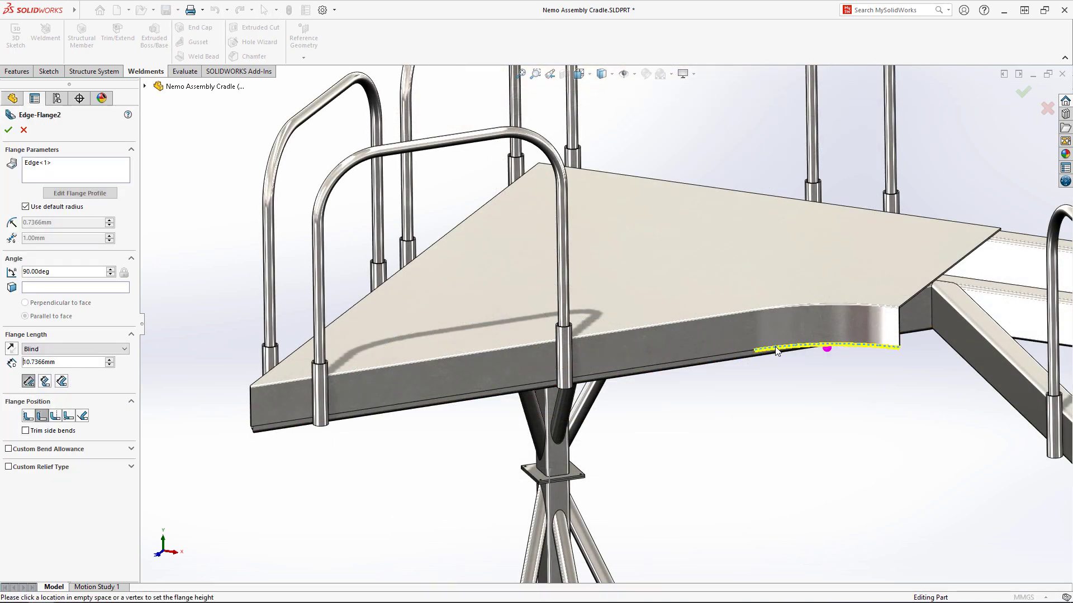
left_click(791, 364)
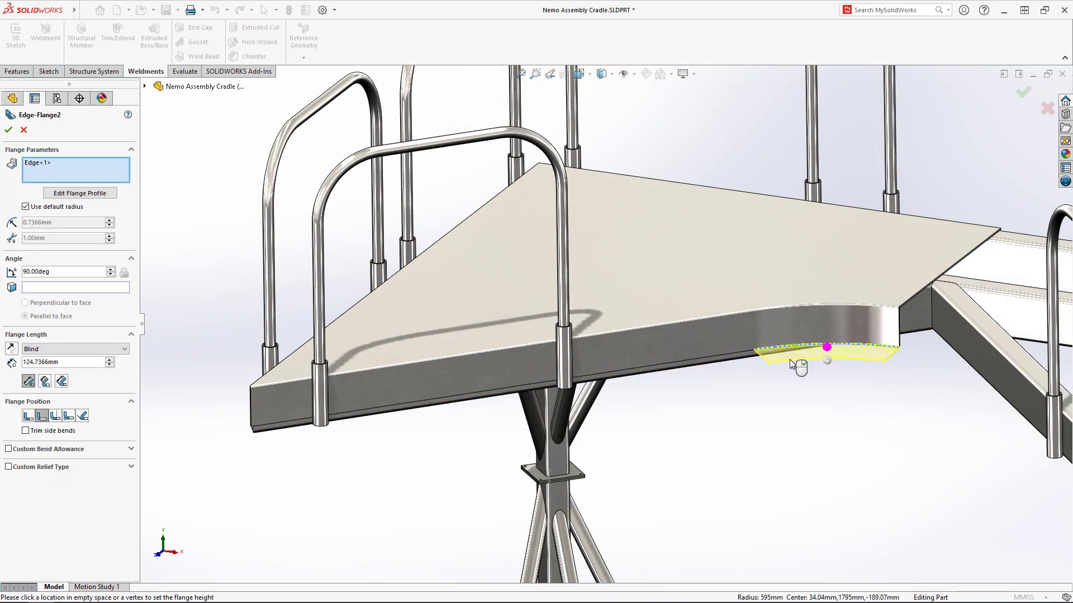
left_click(742, 356)
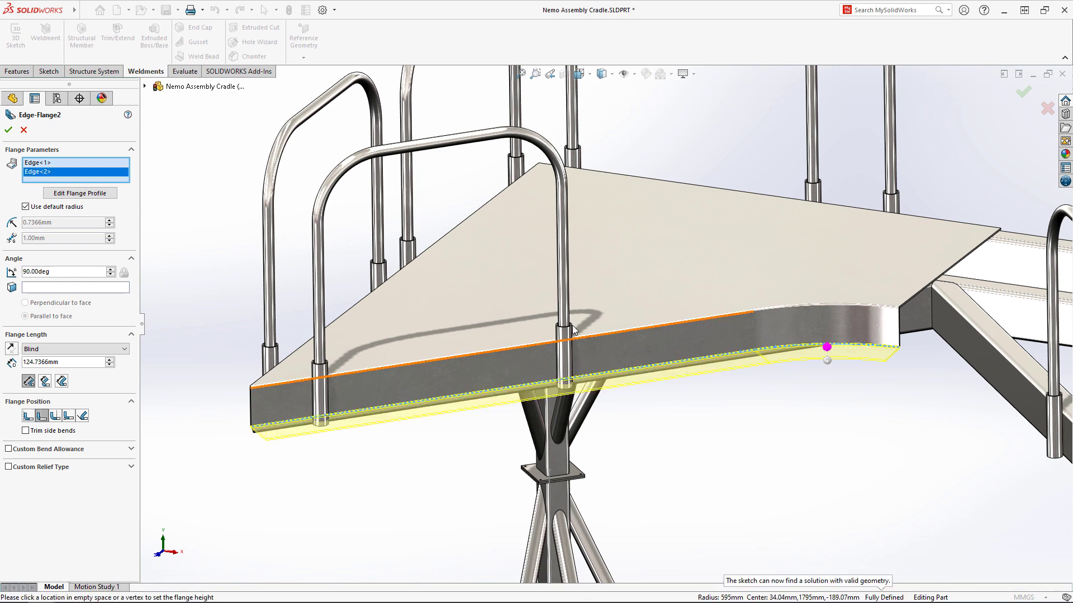
Step: Stretch the flange profile along the platform edge, confirm it, and switch to the submarine assembly
left_click(99, 195)
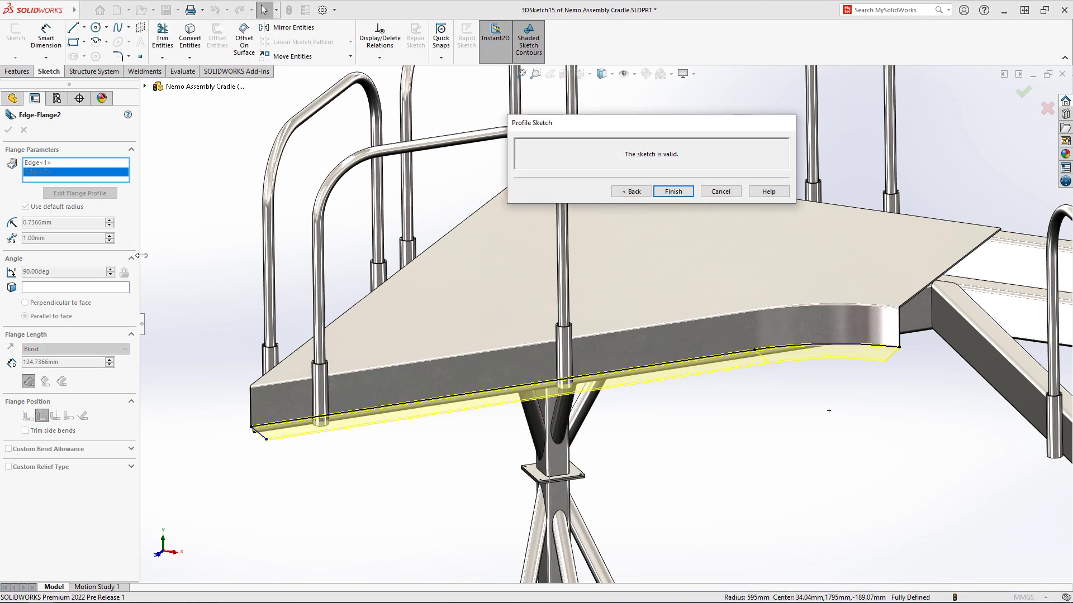
left_click(336, 415)
mouse_move(345, 417)
left_mouse_down()
mouse_move(635, 377)
mouse_move(626, 377)
left_mouse_up()
key("Return")
key("f")
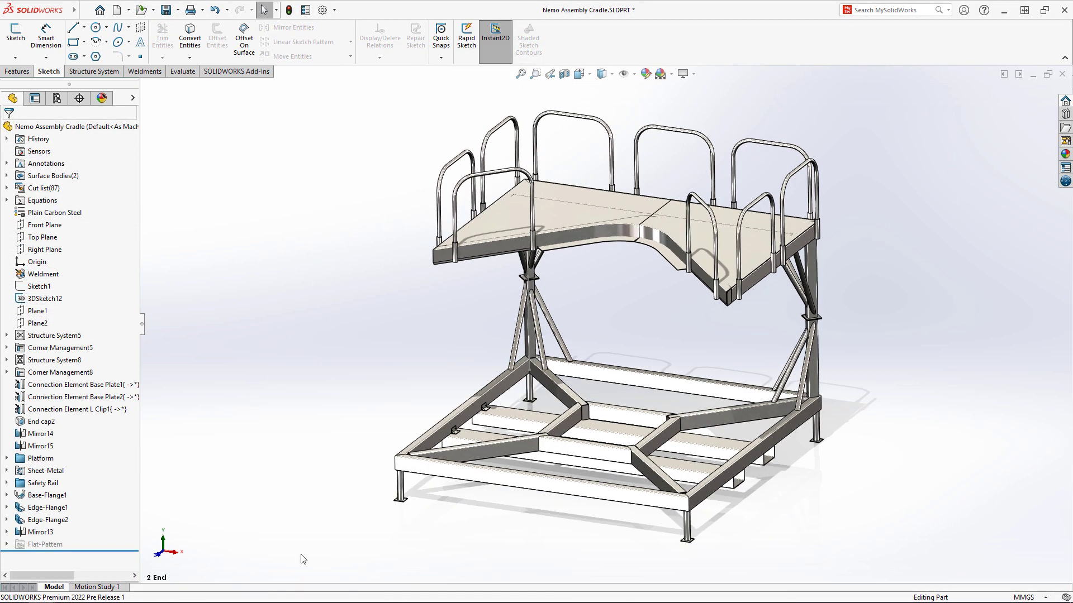
key("ctrl+Tab")
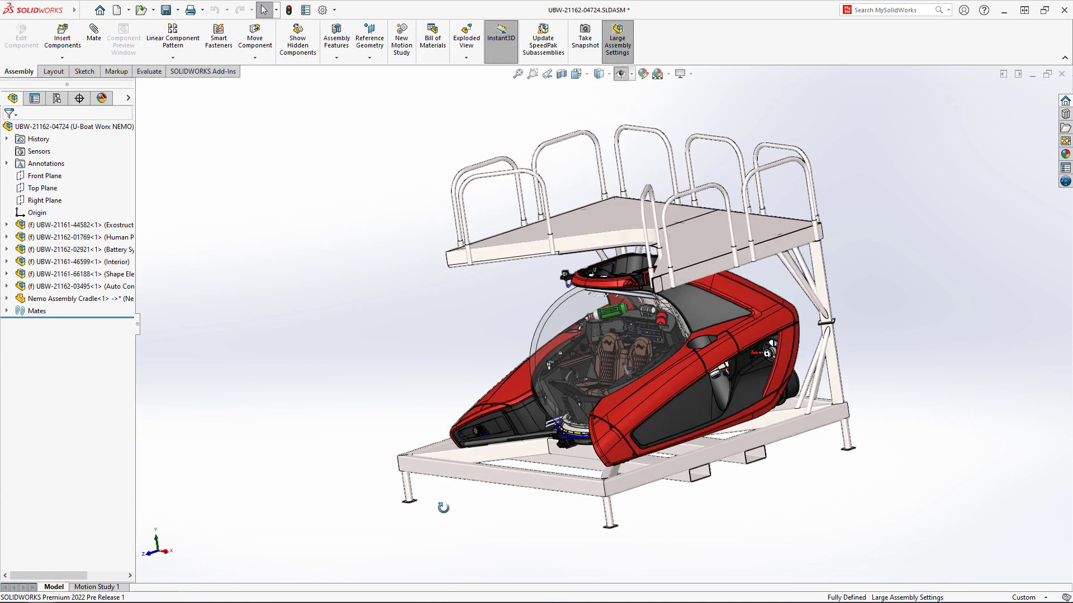